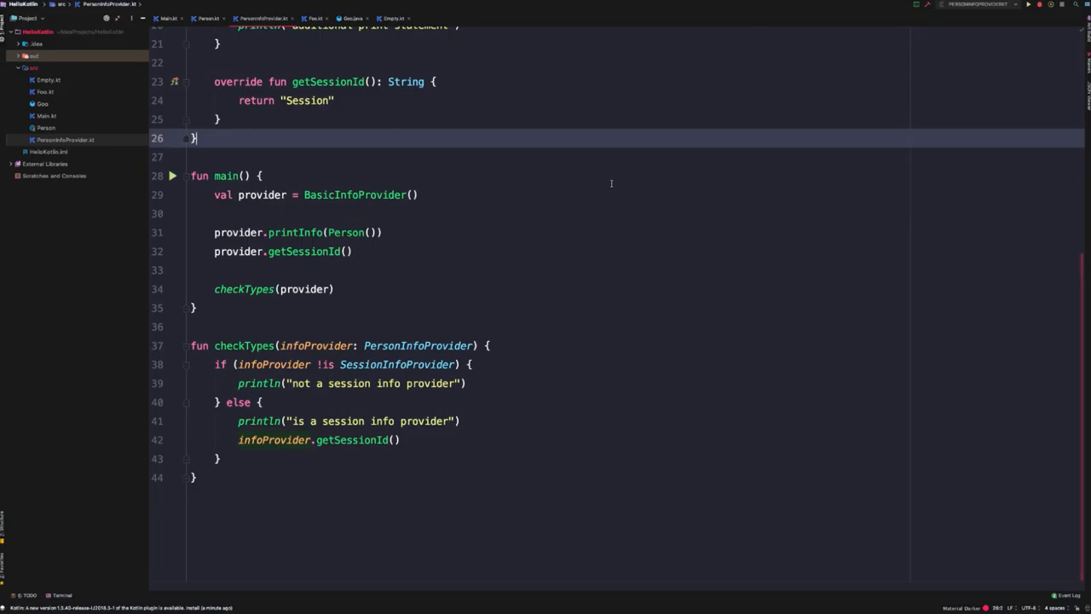
pyautogui.scroll(5, 611, 183)
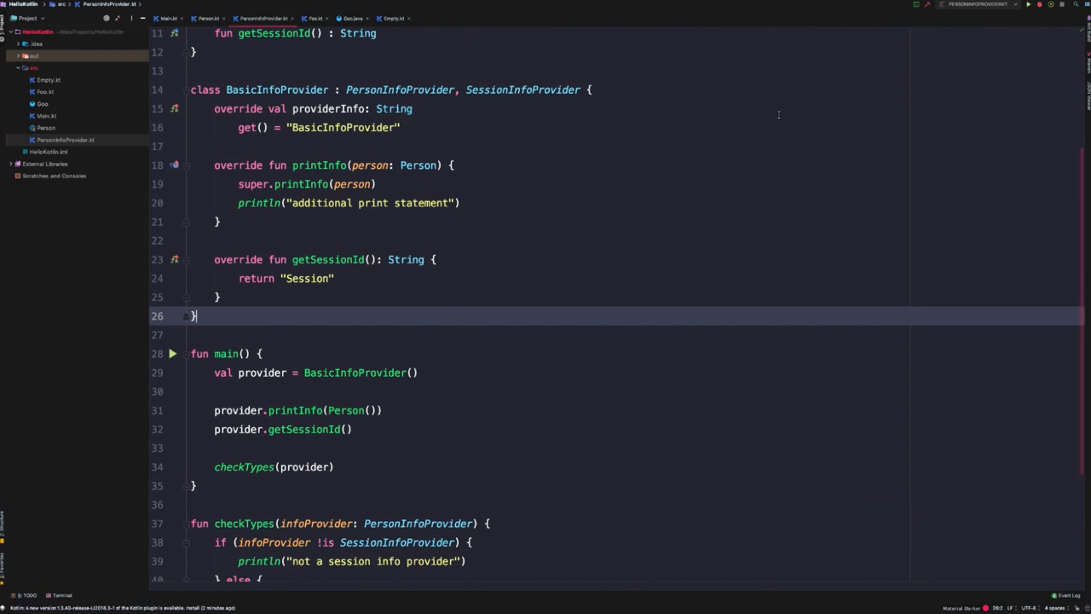
# Create a new Kotlin file named FancyInfoProvider in the src folder.
pyautogui.click(220, 222)
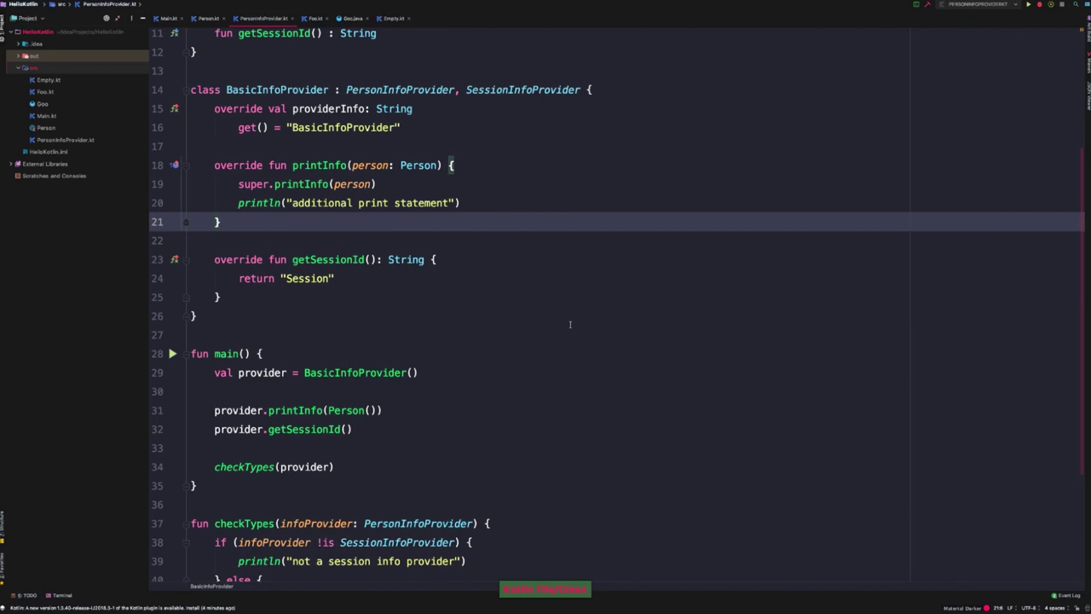
pyautogui.rightClick(36, 70)
pyautogui.click(54, 78)
pyautogui.click(102, 78)
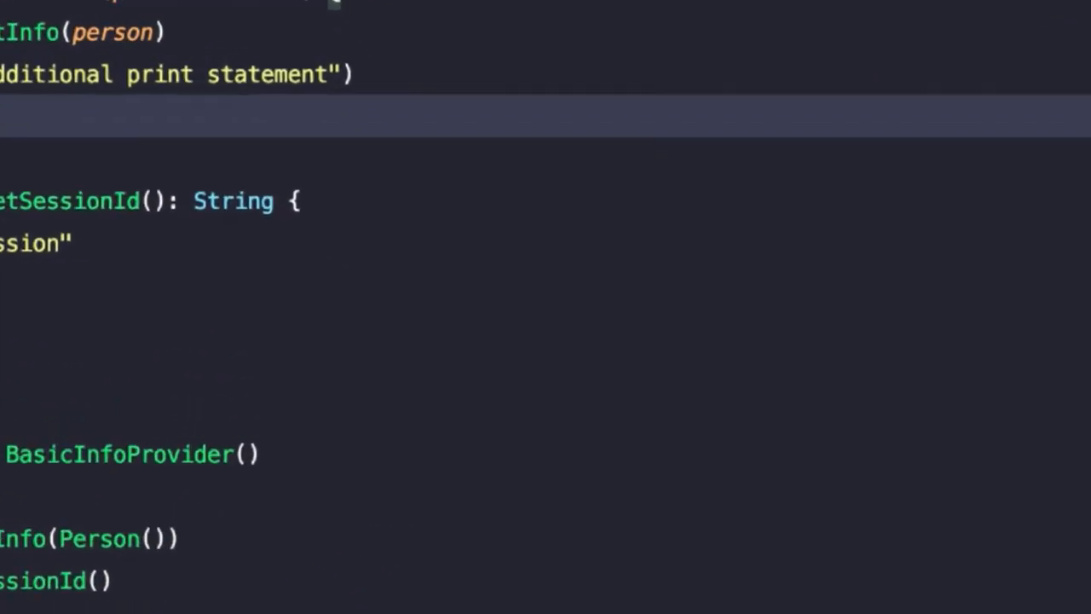
pyautogui.write('Fancy')
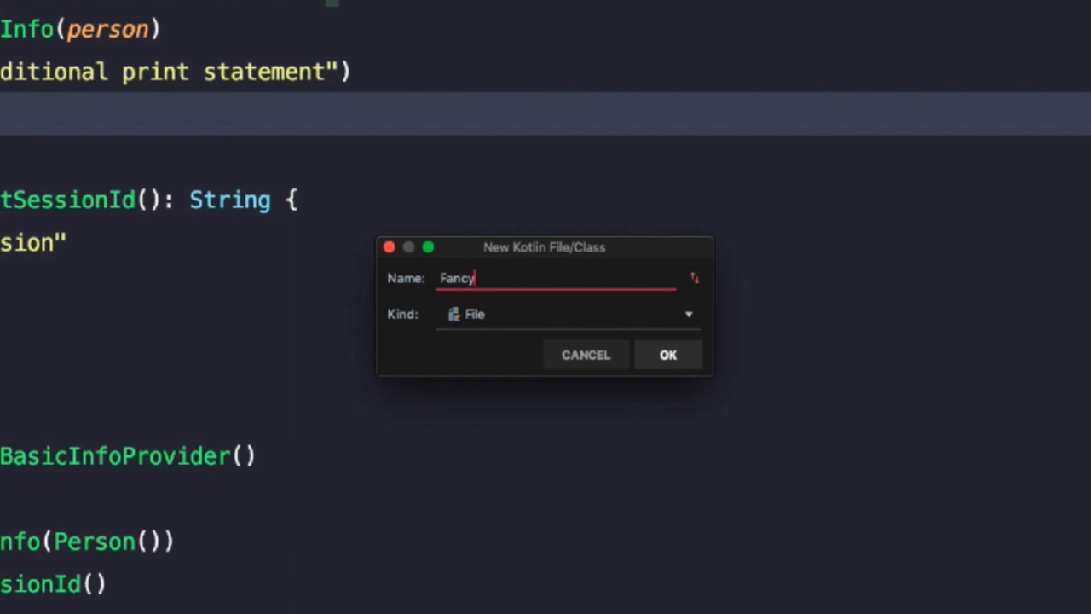
pyautogui.write('InfoProvid')
pyautogui.write('er')
pyautogui.press('Return')
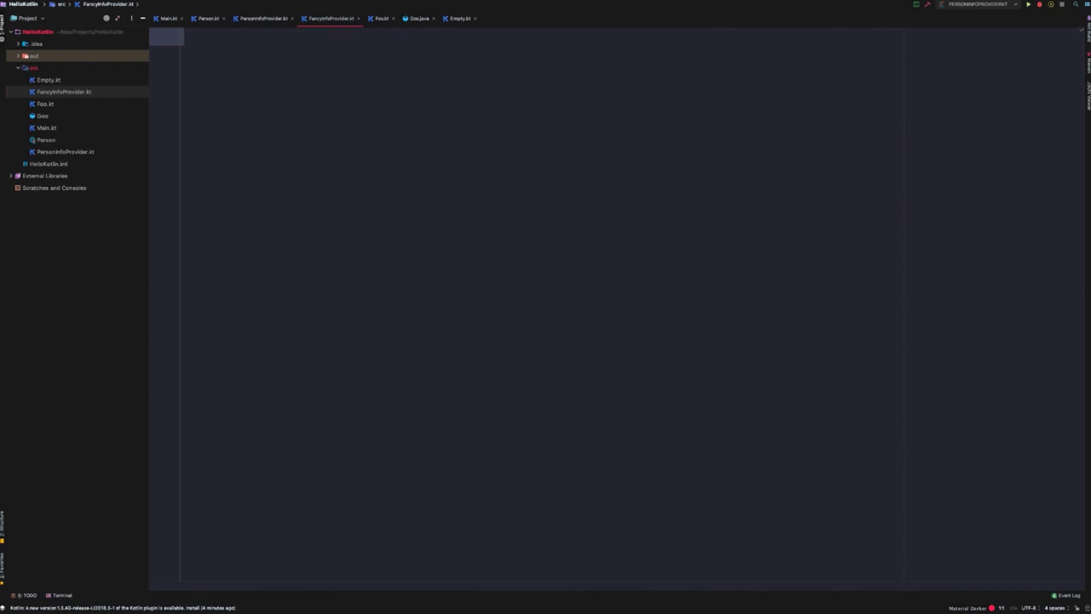
# Declare class FancyInfoProvider : BasicInfoProvider() using completion for both names.
pyautogui.press('Return')
pyautogui.write('c')
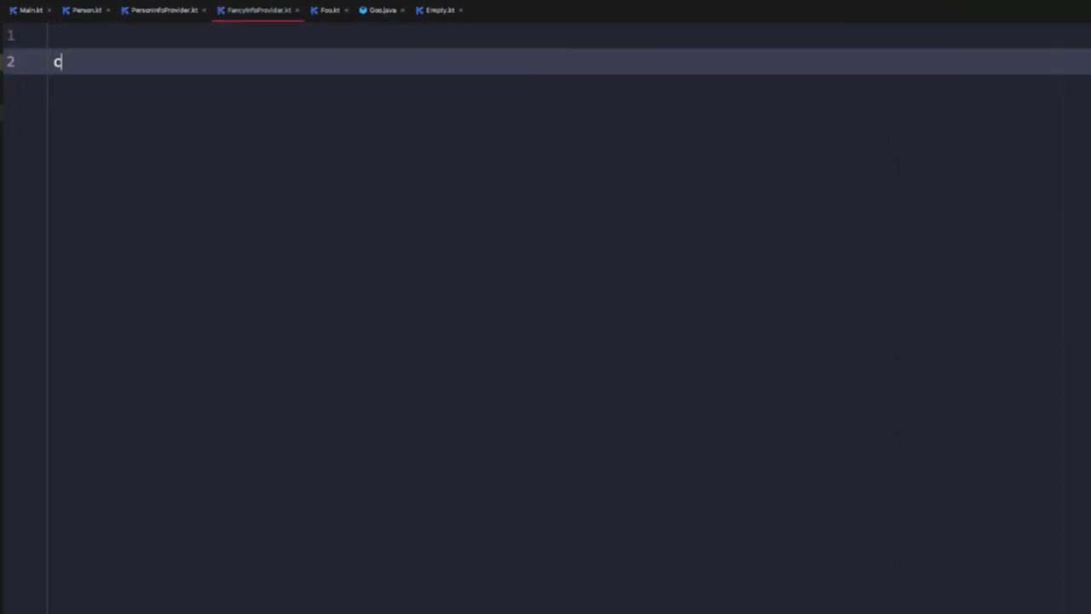
pyautogui.write('lass F')
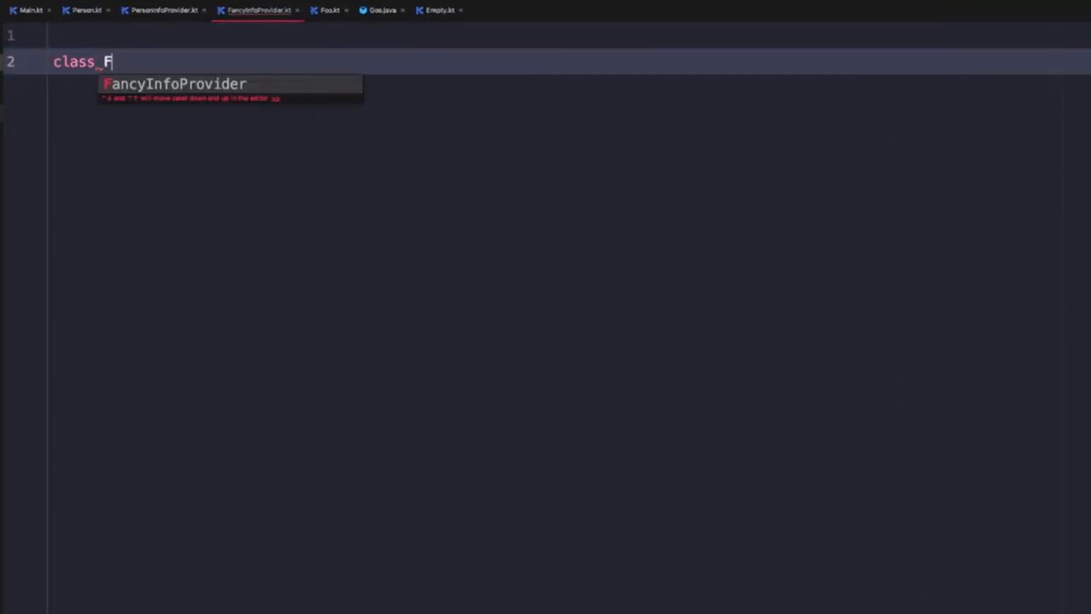
pyautogui.press('Tab')
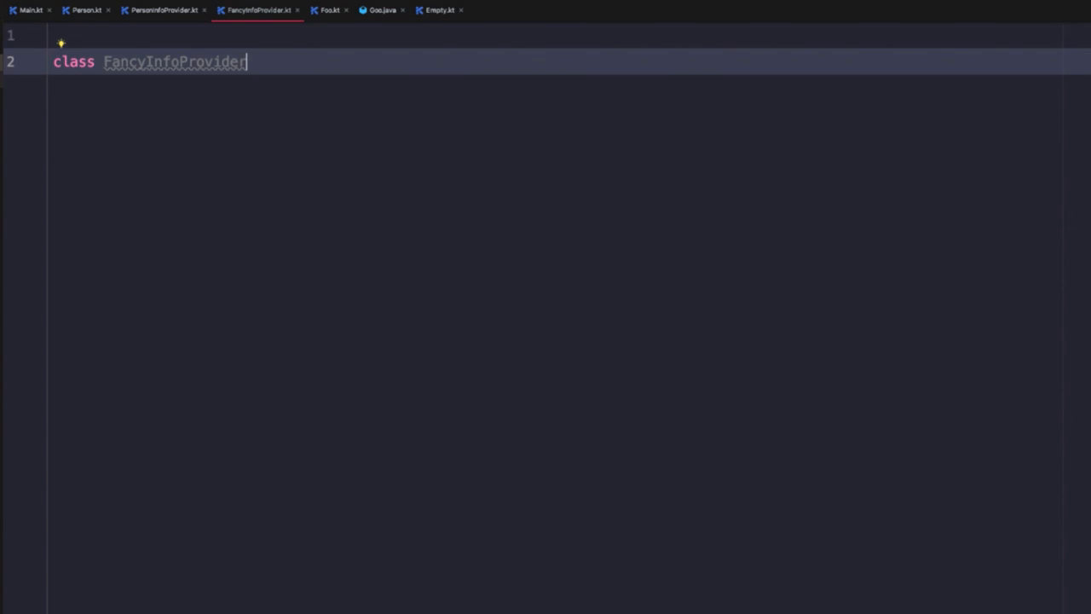
pyautogui.write(' :')
pyautogui.write(' Bas')
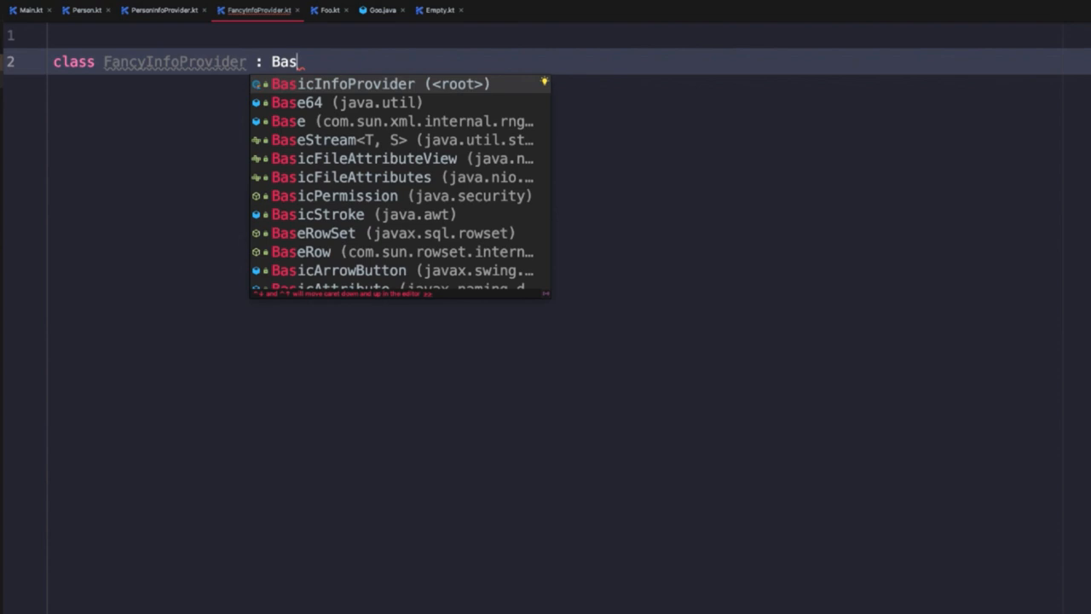
pyautogui.press('Return')
pyautogui.write('(')
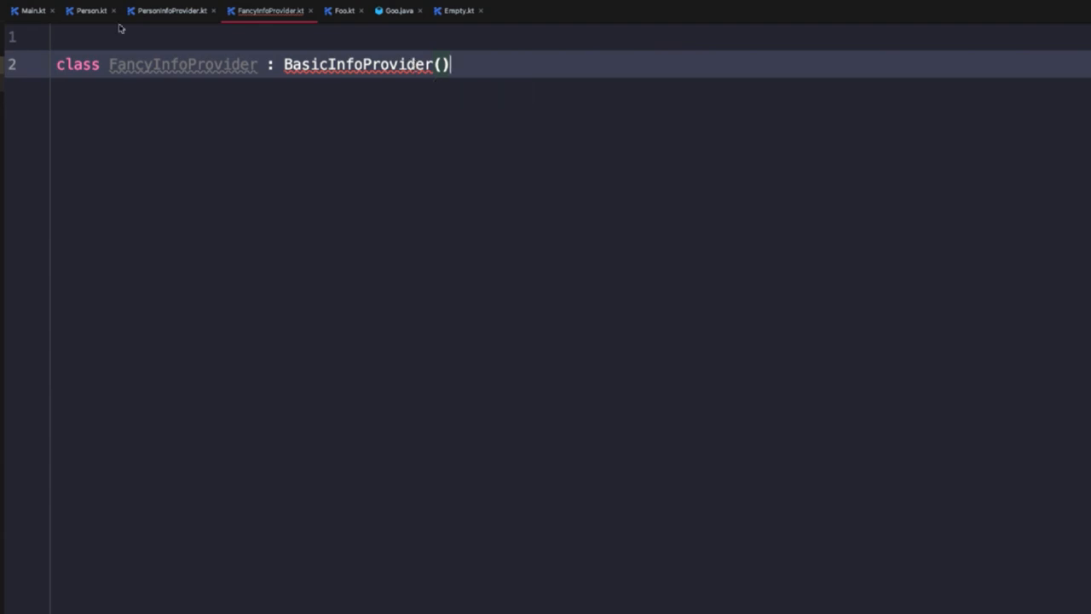
# Mark BasicInfoProvider as an open class in PersonInfoProvider.kt, then return to FancyInfoProvider.kt.
pyautogui.click(161, 11)
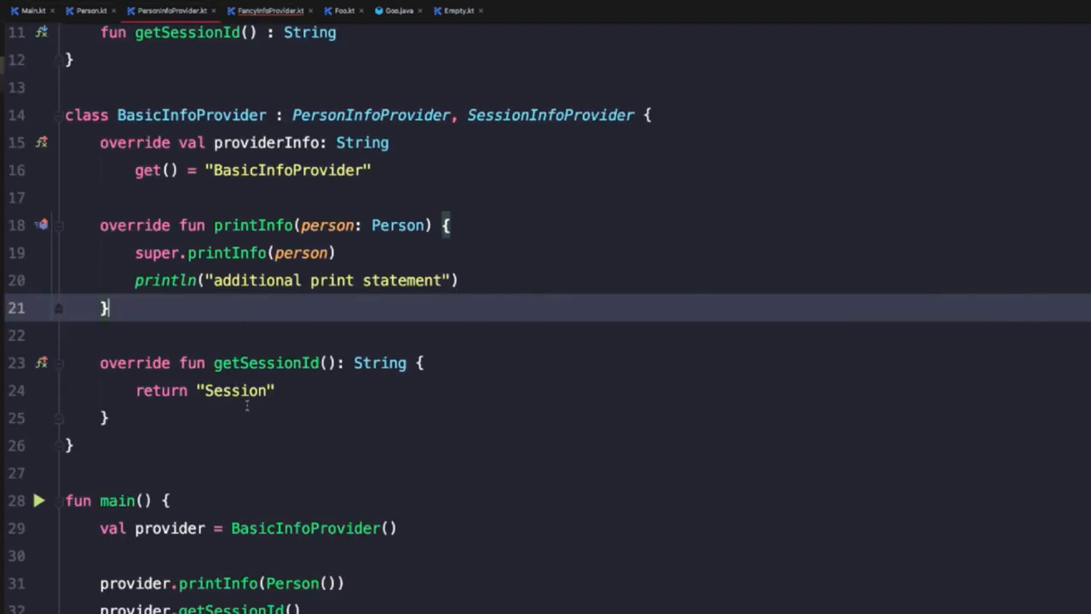
pyautogui.scroll(1, 250, 442)
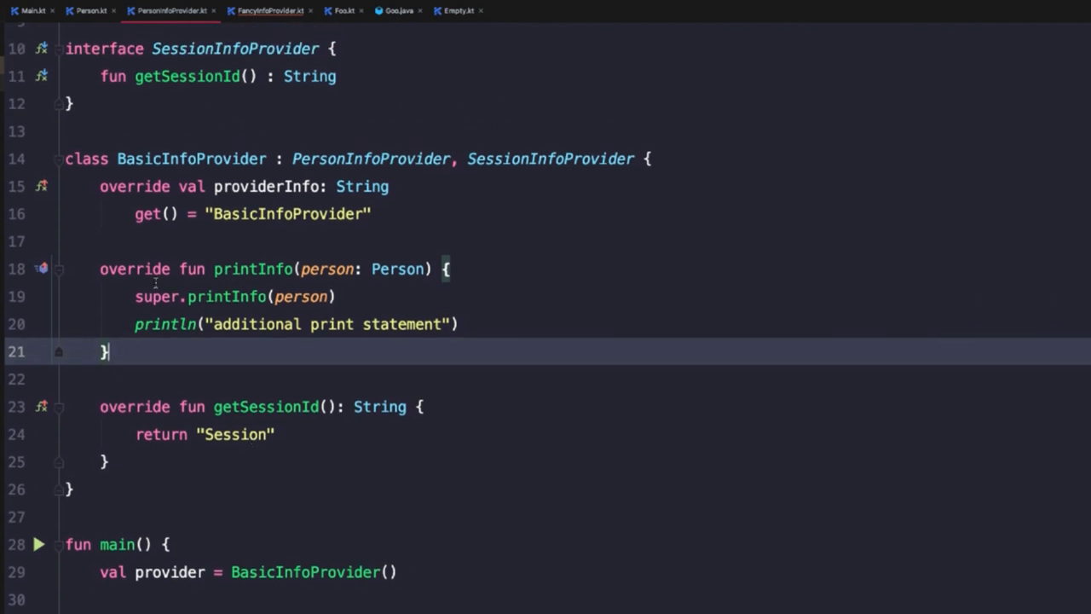
pyautogui.click(65, 151)
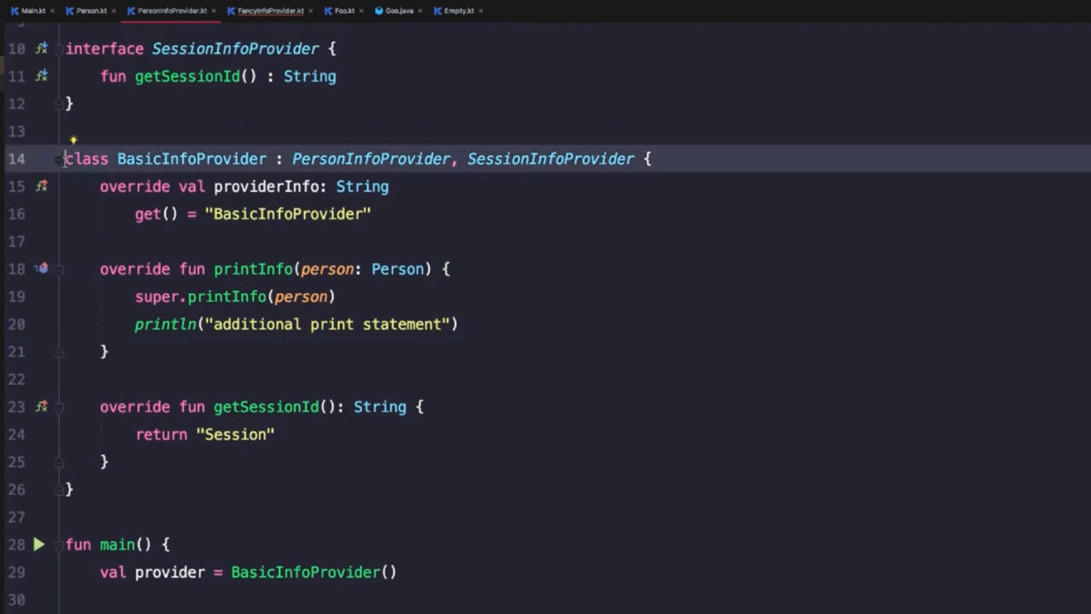
pyautogui.write('open')
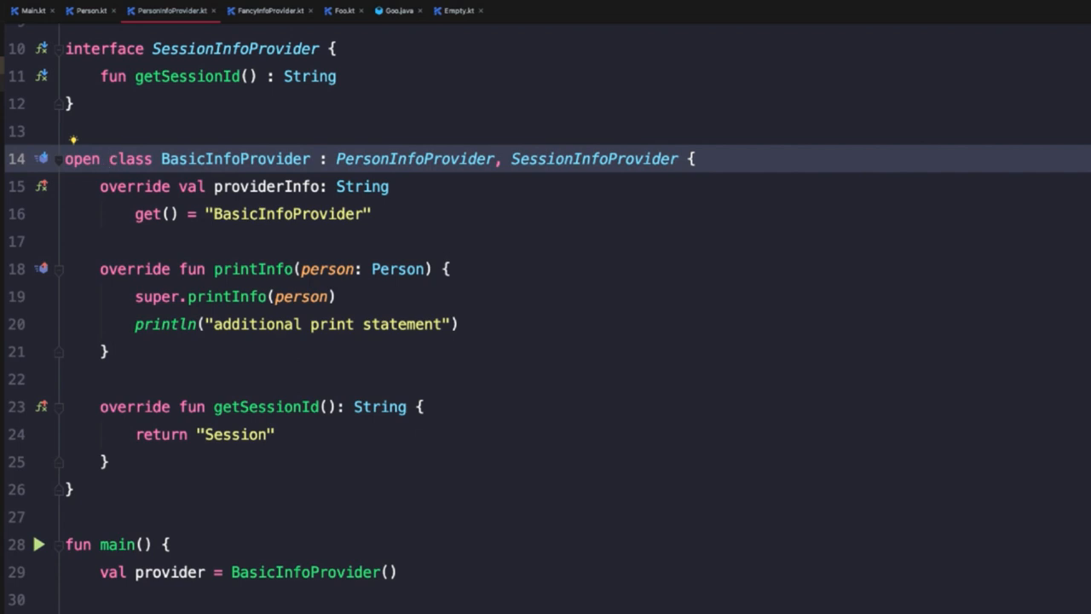
pyautogui.hotkey('ctrl', 'Tab')
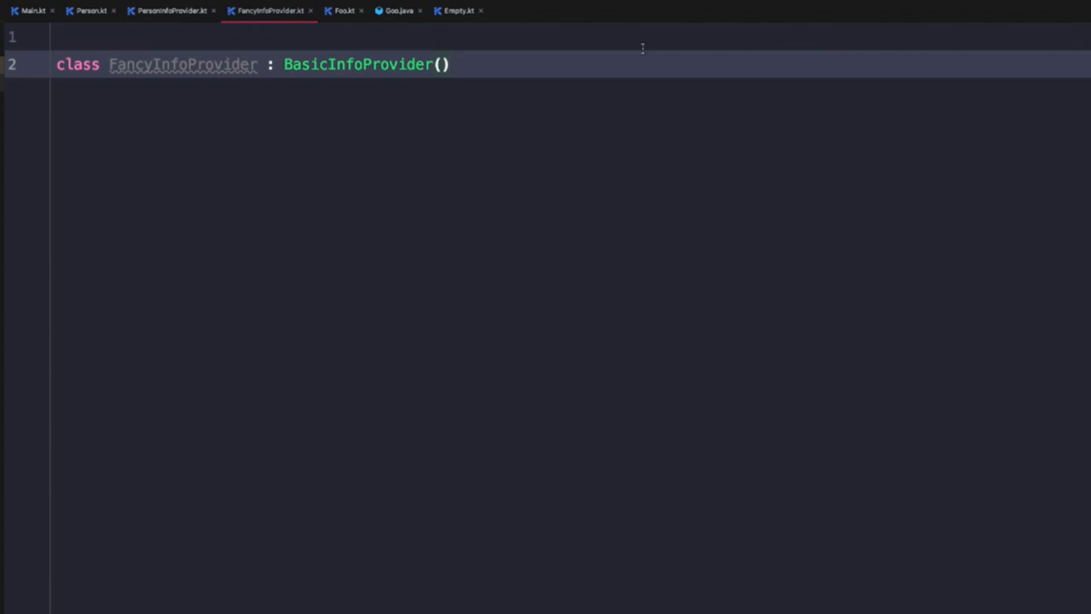
pyautogui.write('{')
# Override providerInfo in FancyInfoProvider with a getter returning "Fancy Info Provider".
pyautogui.press('Return')
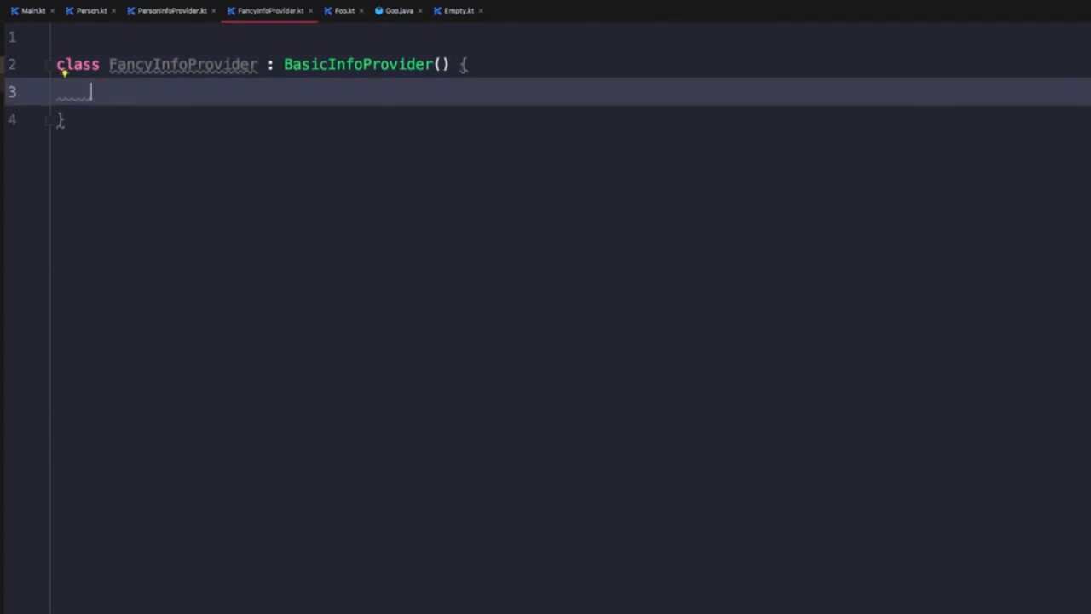
pyautogui.write('prov')
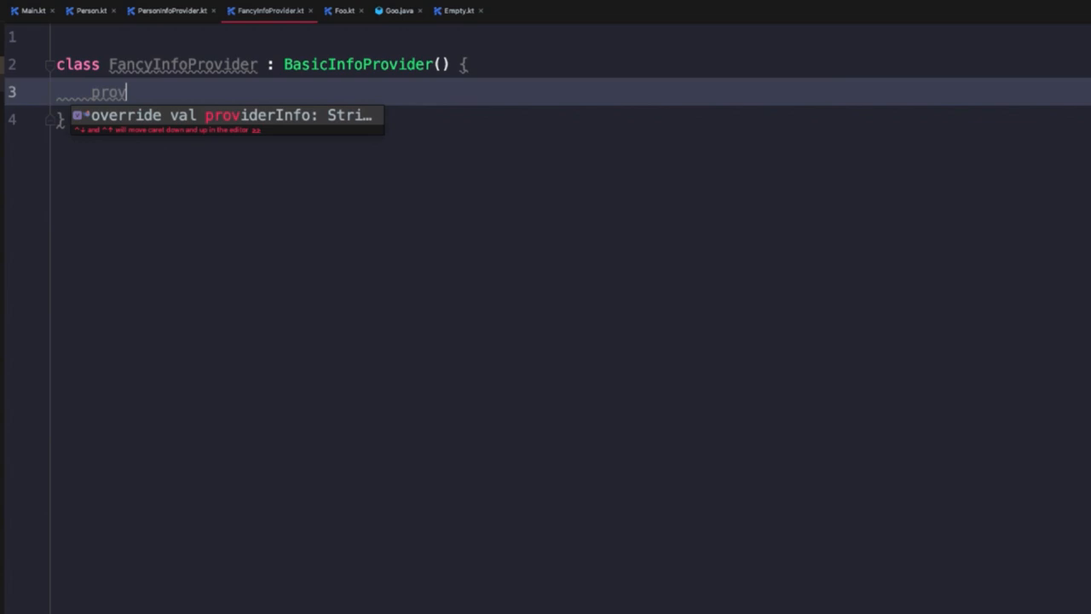
pyautogui.press('Return')
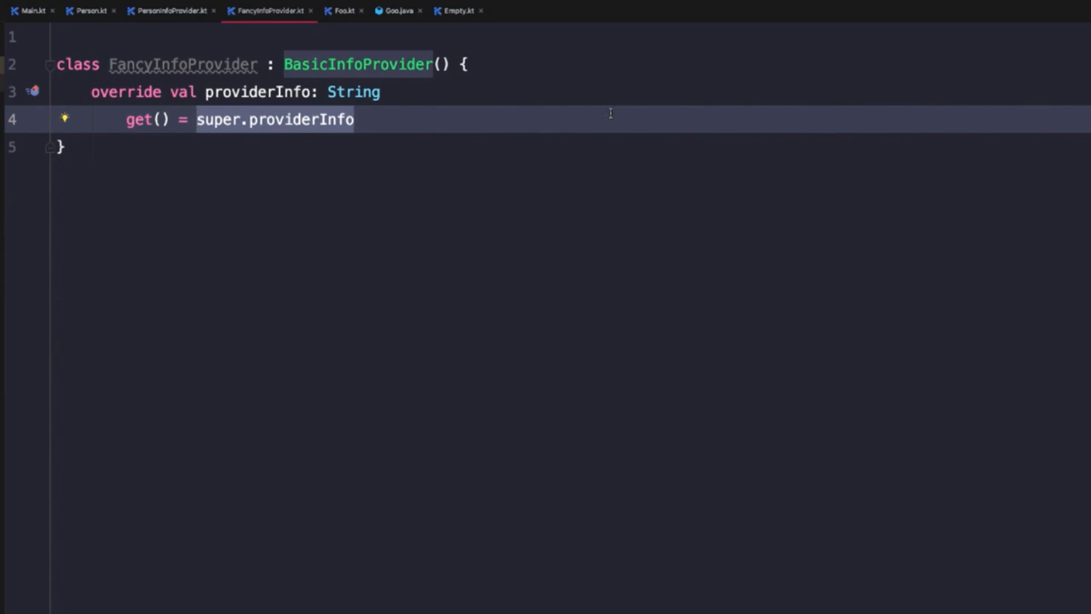
pyautogui.press('Tab')
pyautogui.doubleClick(126, 92)
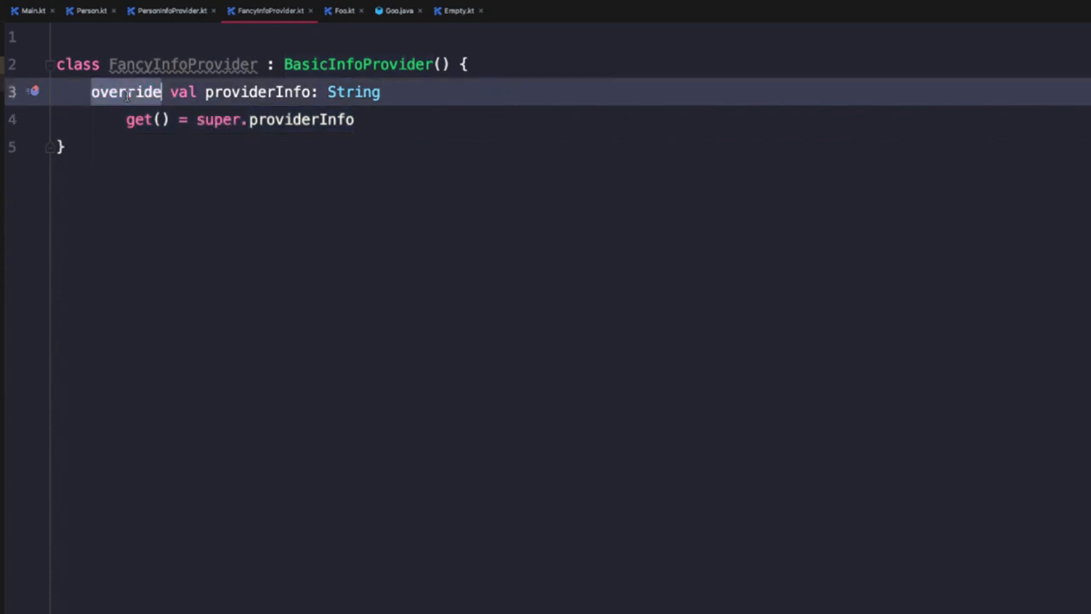
pyautogui.press('End')
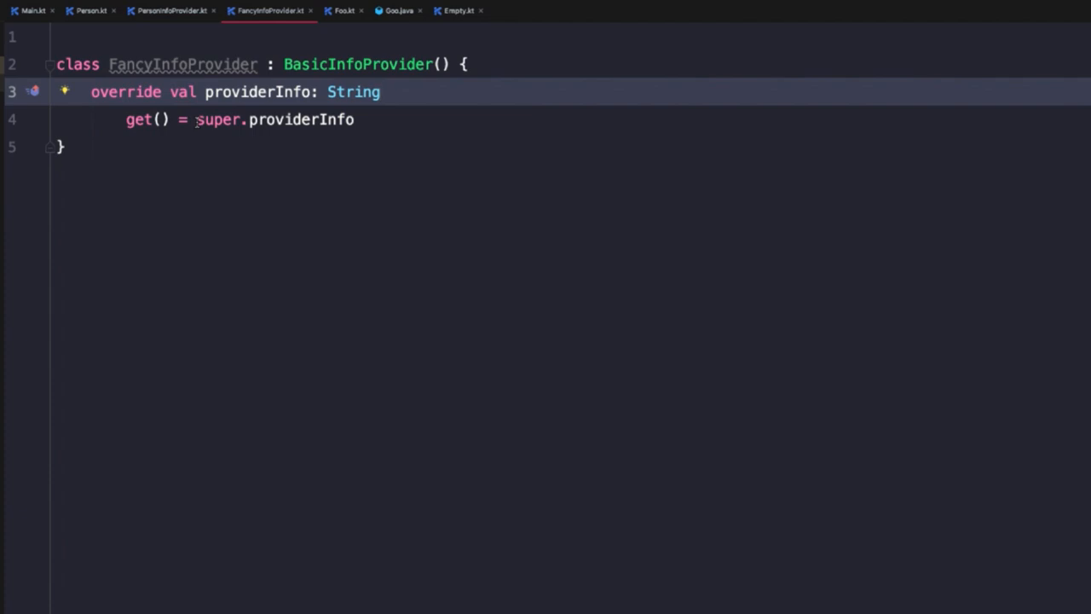
pyautogui.moveTo(196, 119); pyautogui.dragTo(355, 119)
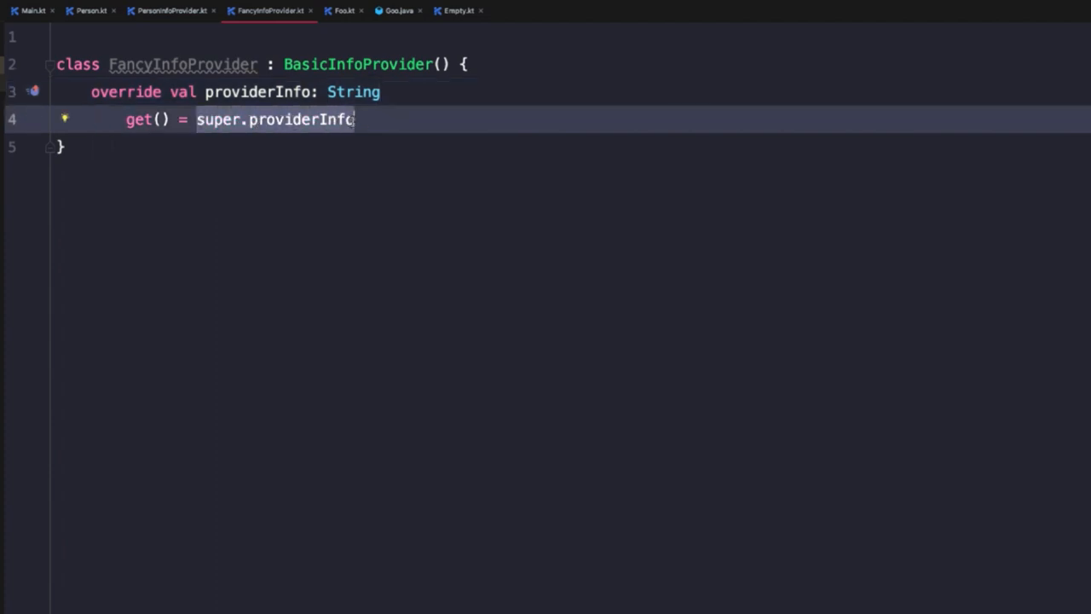
pyautogui.write('"')
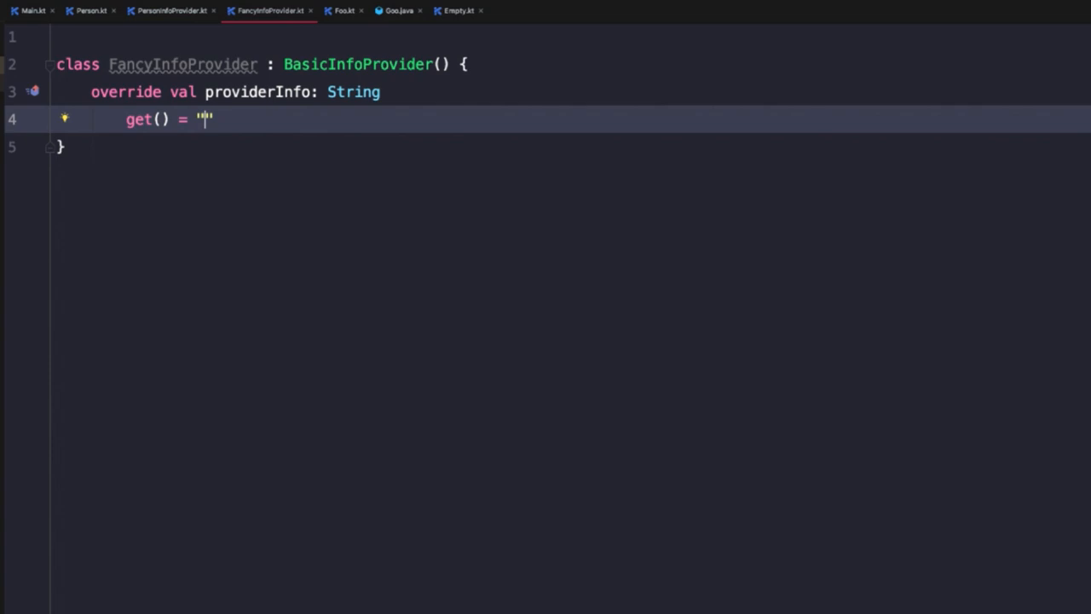
pyautogui.write('Fancy Info Pr')
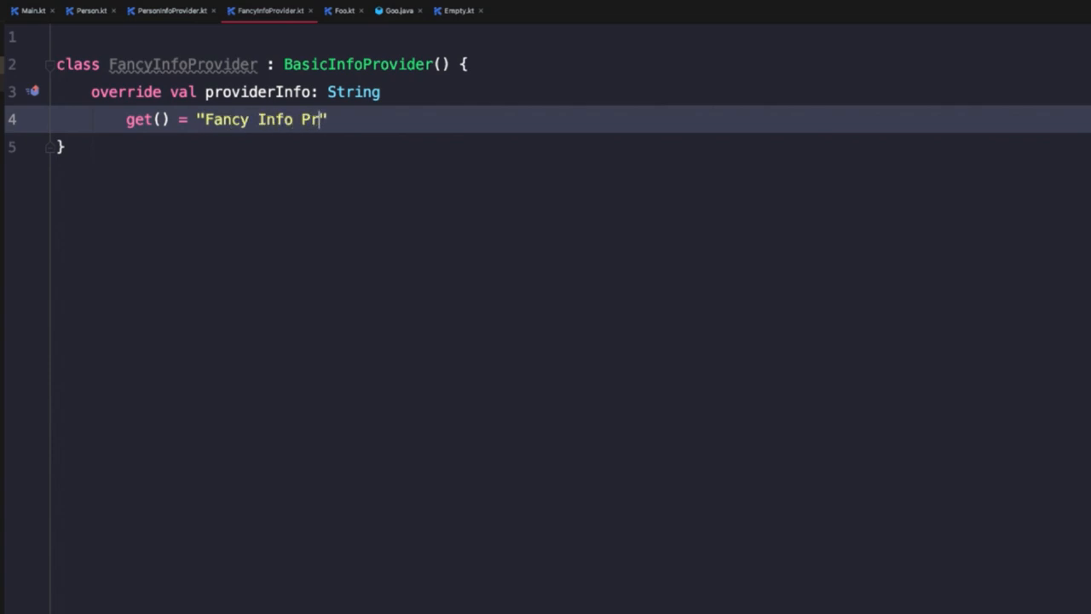
pyautogui.write('ovider')
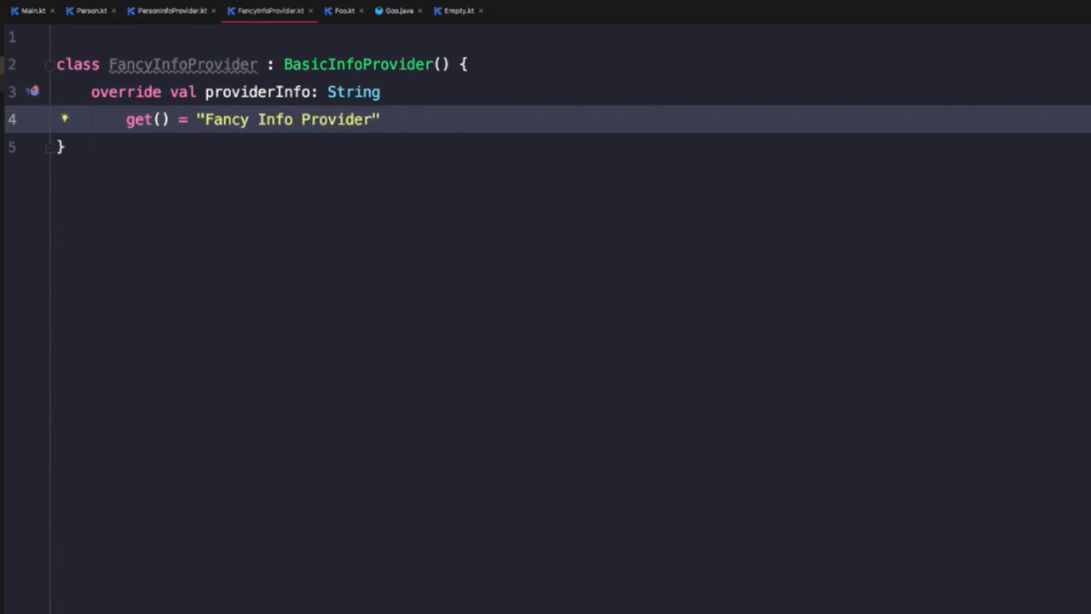
# Change main to instantiate FancyInfoProvider instead of BasicInfoProvider.
pyautogui.click(171, 10)
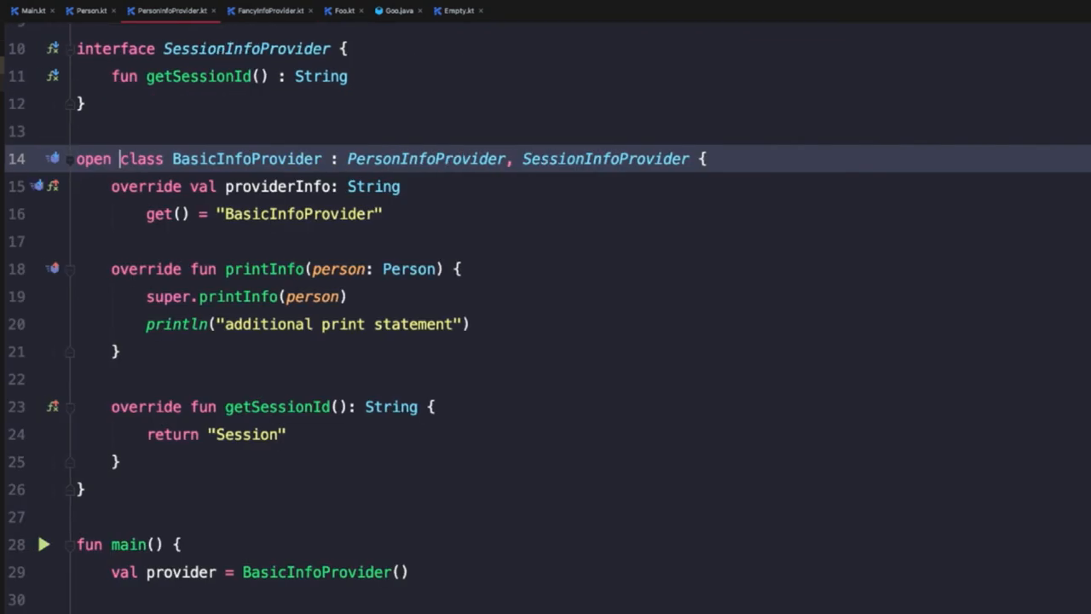
pyautogui.scroll(-5, 546, 306)
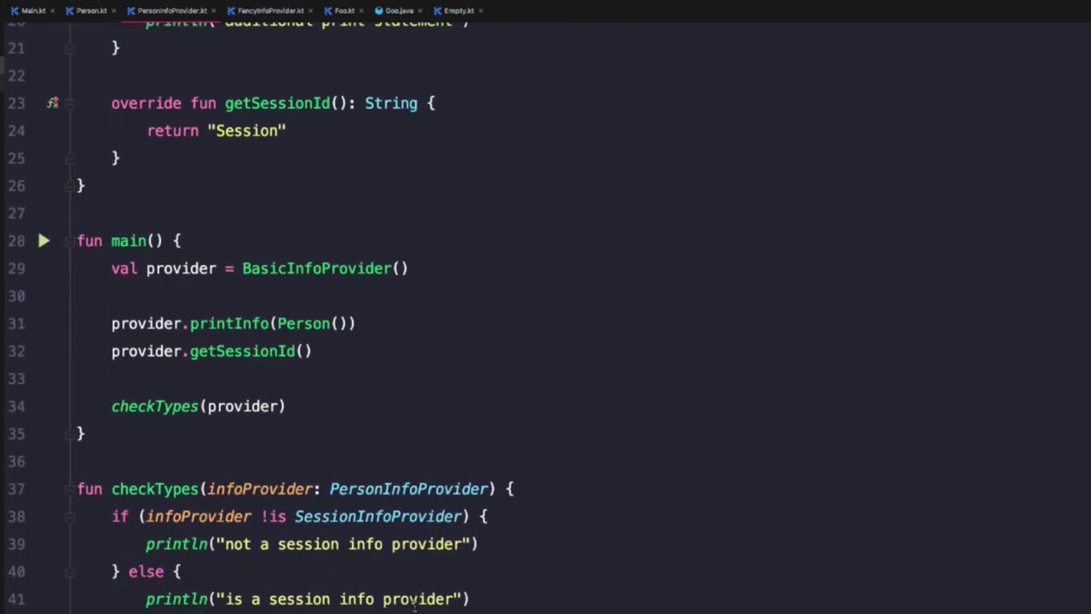
pyautogui.doubleClick(286, 271)
pyautogui.write('Fan')
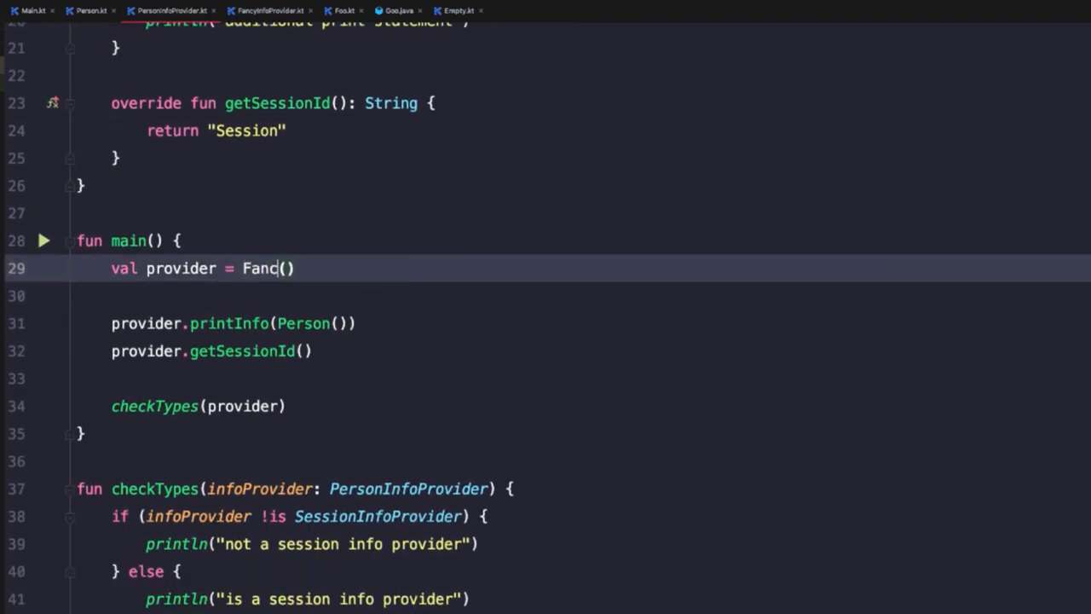
pyautogui.write('cy')
pyautogui.press('Tab')
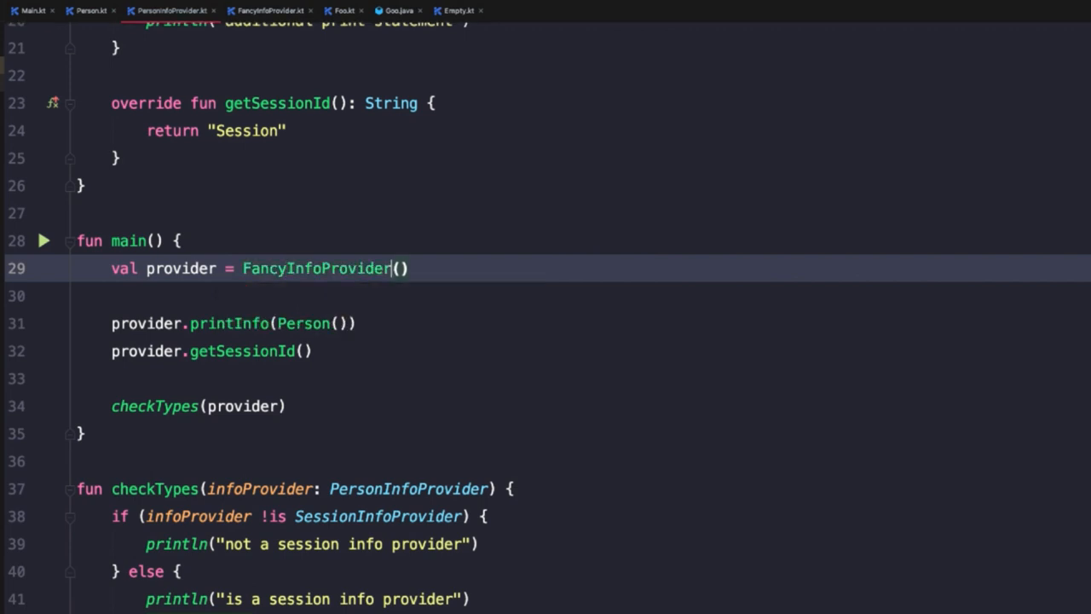
# Run main and highlight the "Fancy Info Provider" output line.
pyautogui.click(45, 242)
pyautogui.click(137, 256)
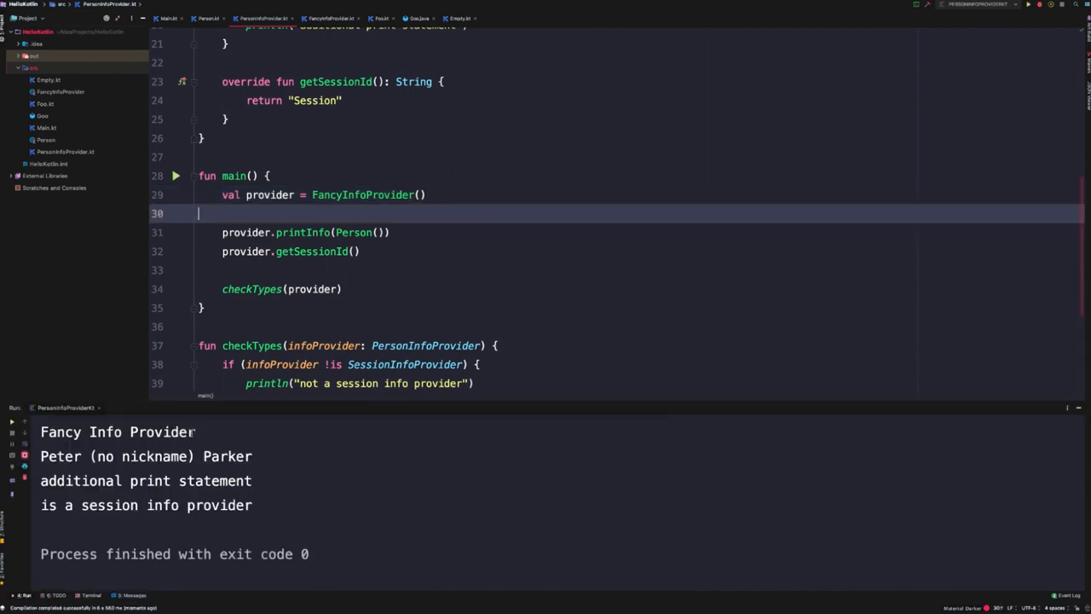
pyautogui.moveTo(195, 432); pyautogui.dragTo(40, 432)
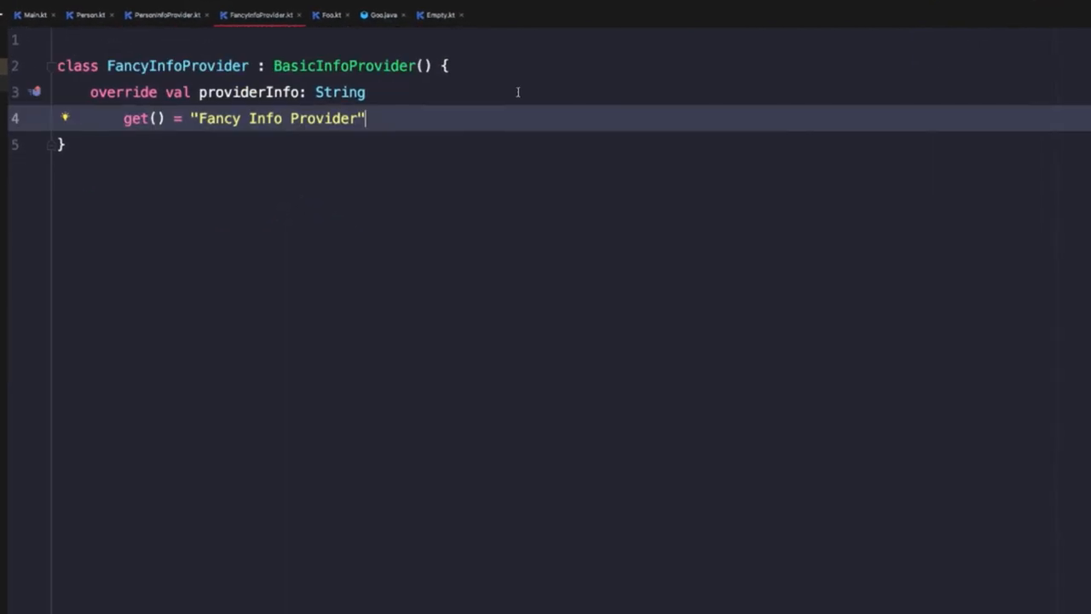
# Override printInfo in FancyInfoProvider, calling super and adding println("Fancy Info").
pyautogui.press('Return')
pyautogui.press('Return')
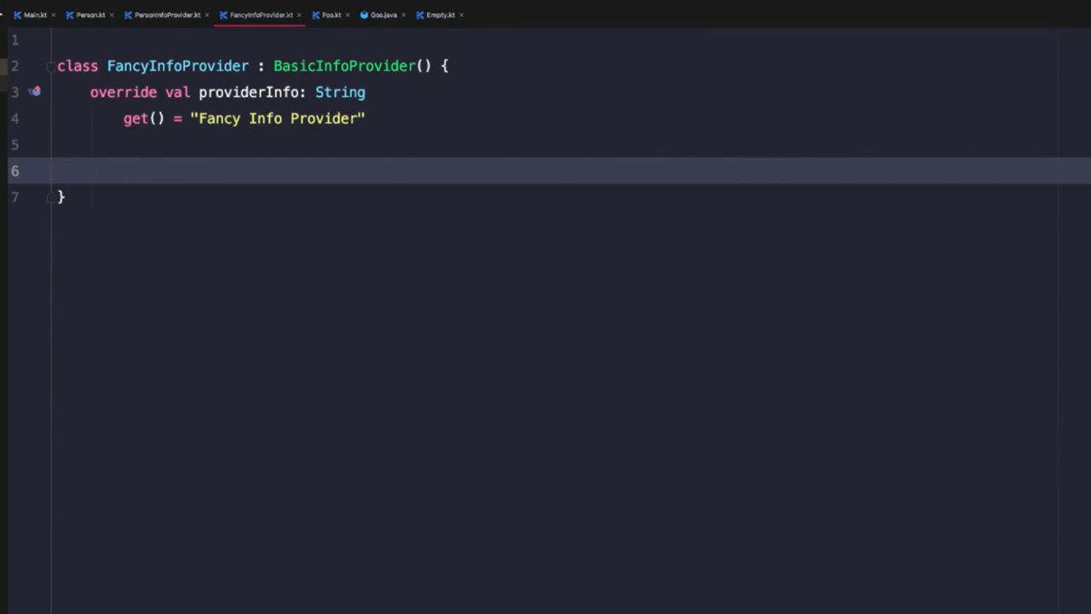
pyautogui.write('print')
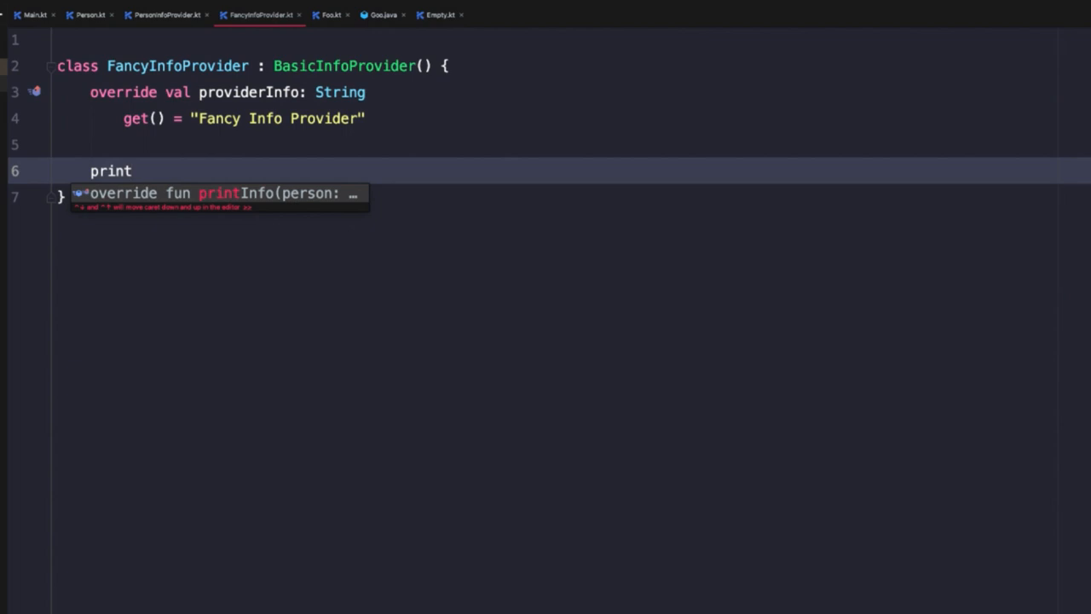
pyautogui.press('Return')
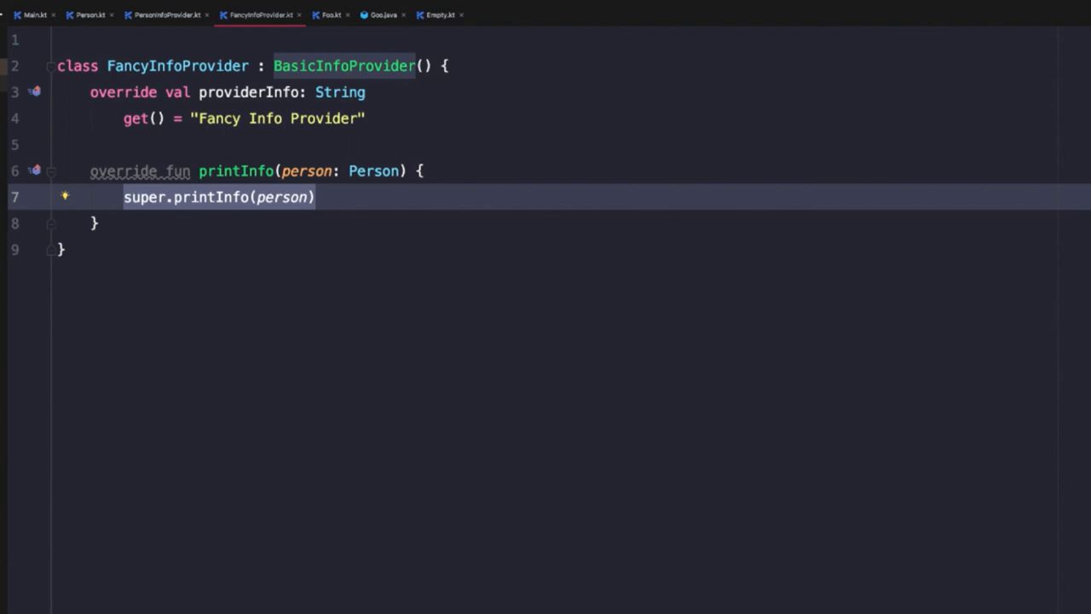
pyautogui.press('End')
pyautogui.press('Return')
pyautogui.write('pri')
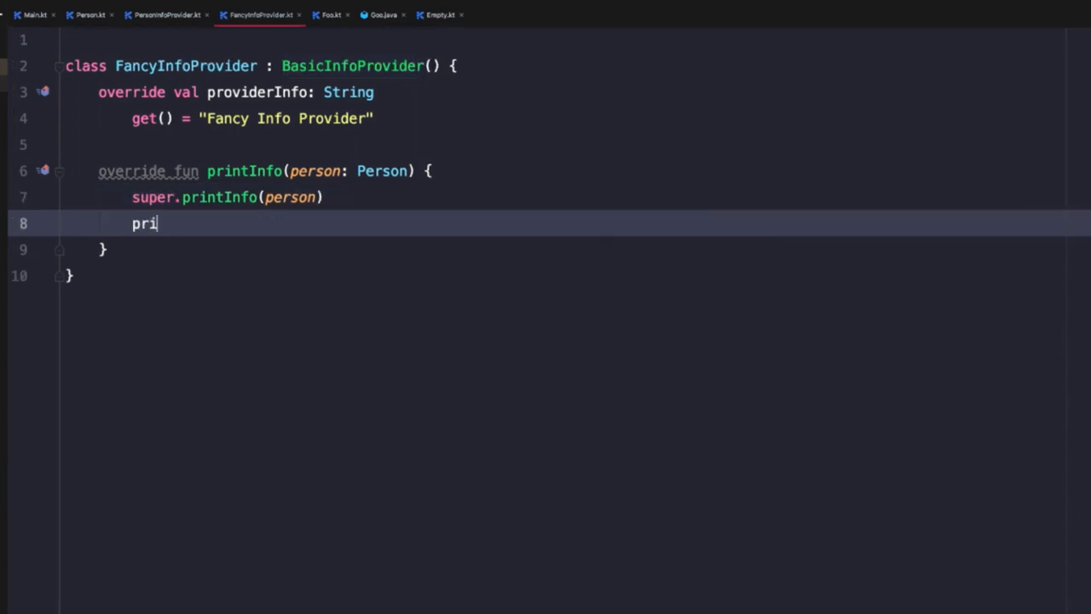
pyautogui.write('ntln("')
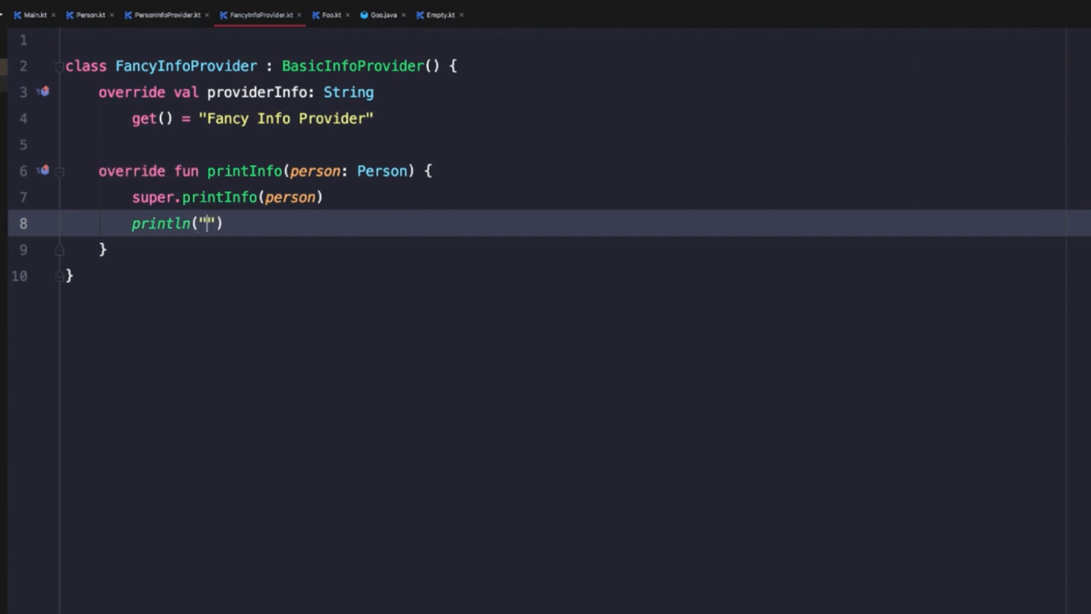
pyautogui.write('Fancy I')
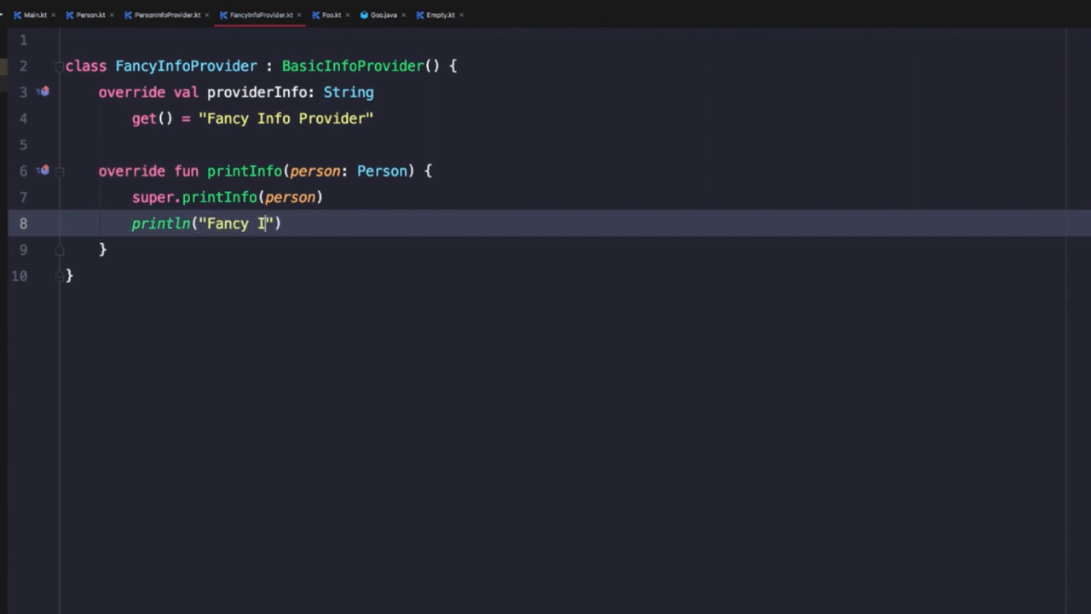
pyautogui.write('nfo')
# Rerun main from PersonInfoProvider.kt to show the extra "Fancy Info" line.
pyautogui.hotkey('ctrl', 'Tab')
pyautogui.scroll(-3, 469, 215)
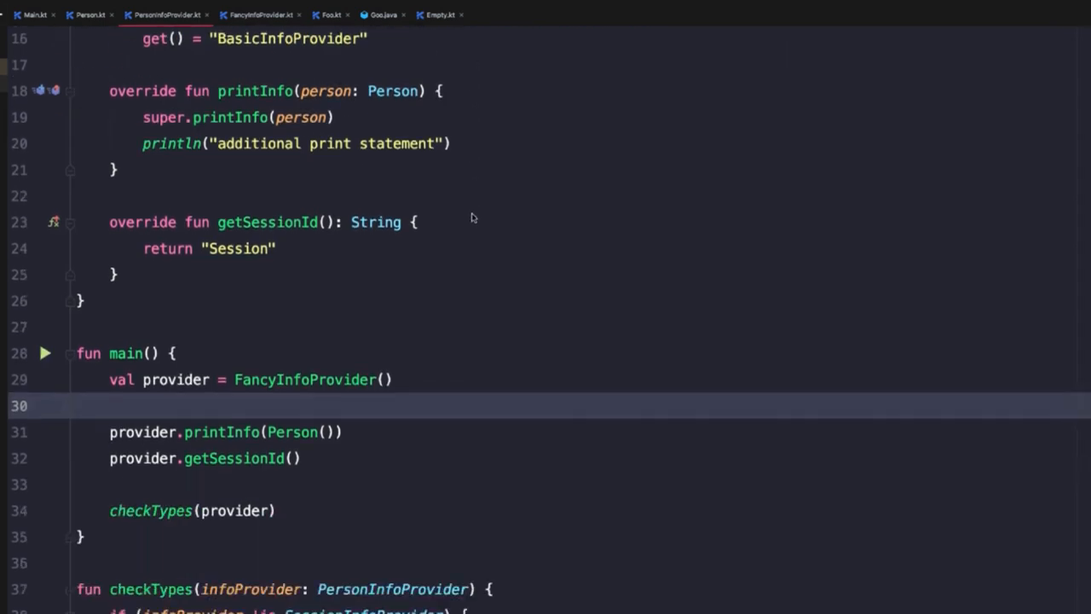
pyautogui.click(45, 233)
pyautogui.click(103, 242)
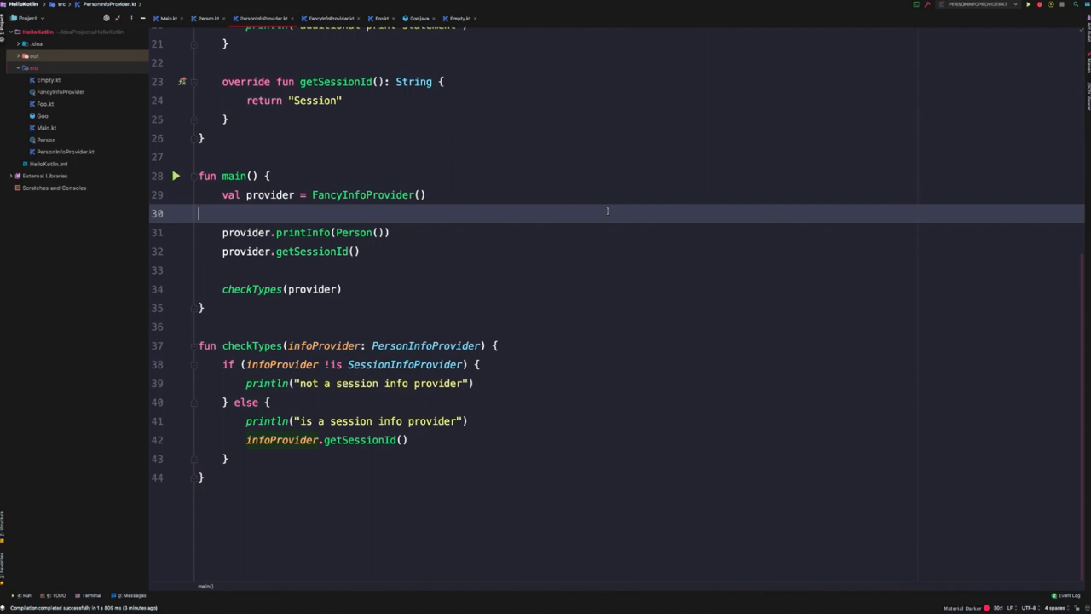
pyautogui.scroll(3, 607, 212)
pyautogui.scroll(3, 608, 212)
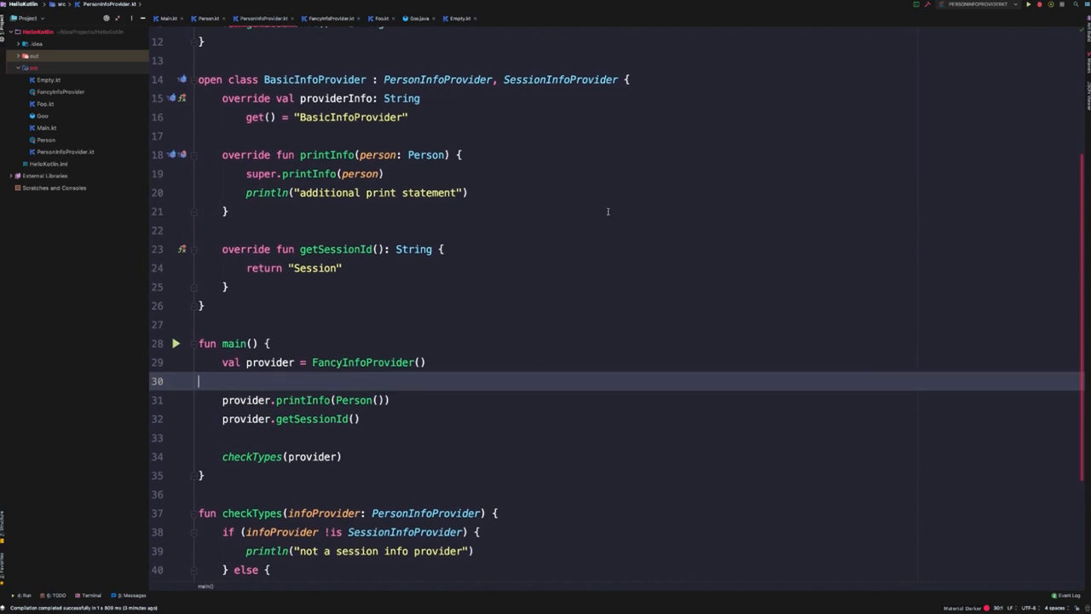
pyautogui.scroll(2, 607, 212)
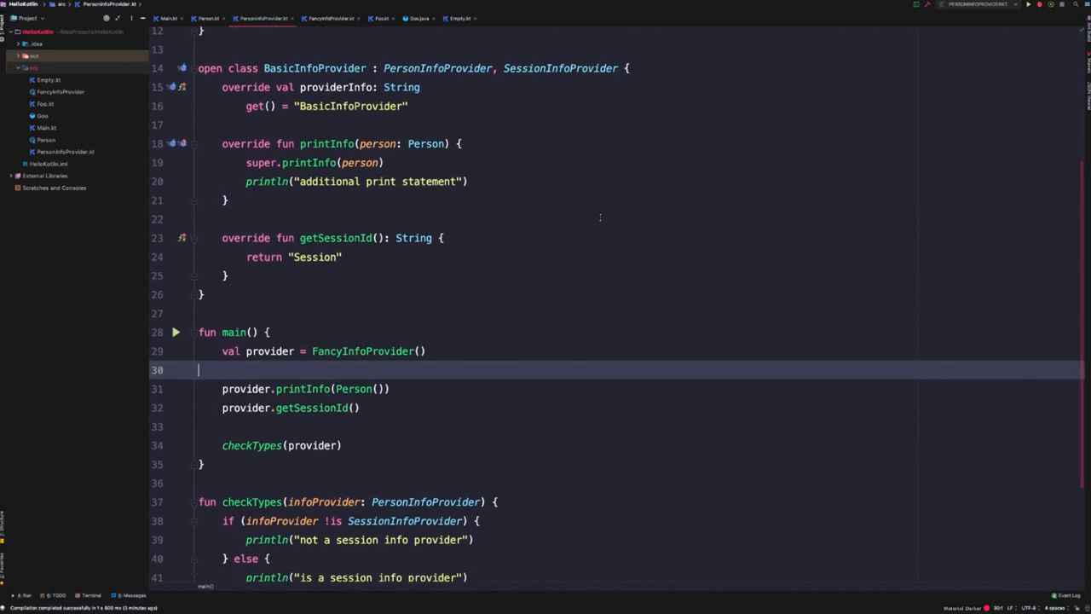
# Review the "Session" return value and insert blank lines below the providerInfo getter.
pyautogui.doubleClick(325, 257)
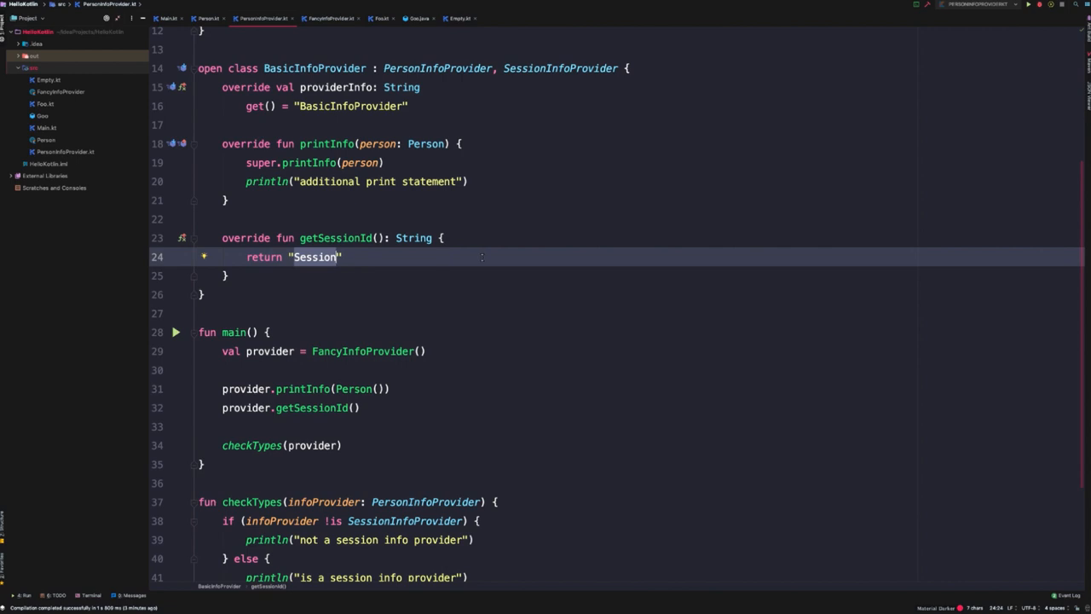
pyautogui.click(433, 106)
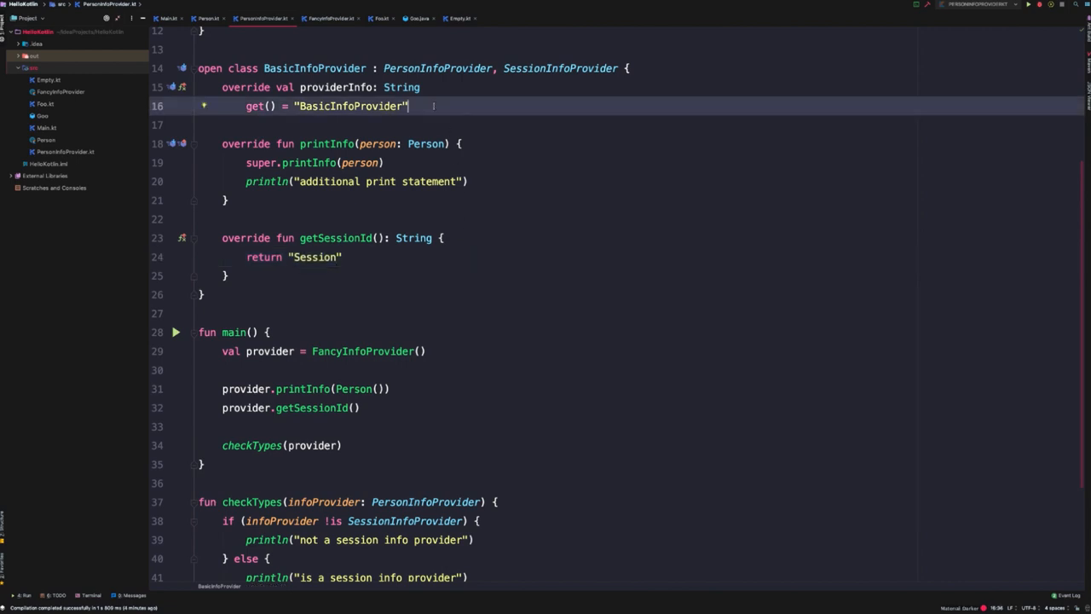
pyautogui.press('Return')
pyautogui.press('Return')
pyautogui.press('Up')
pyautogui.press('Up')
# Add val sessionIdPrefix = "Session" and make getSessionId return sessionIdPrefix.
pyautogui.press('Down')
pyautogui.press('Down')
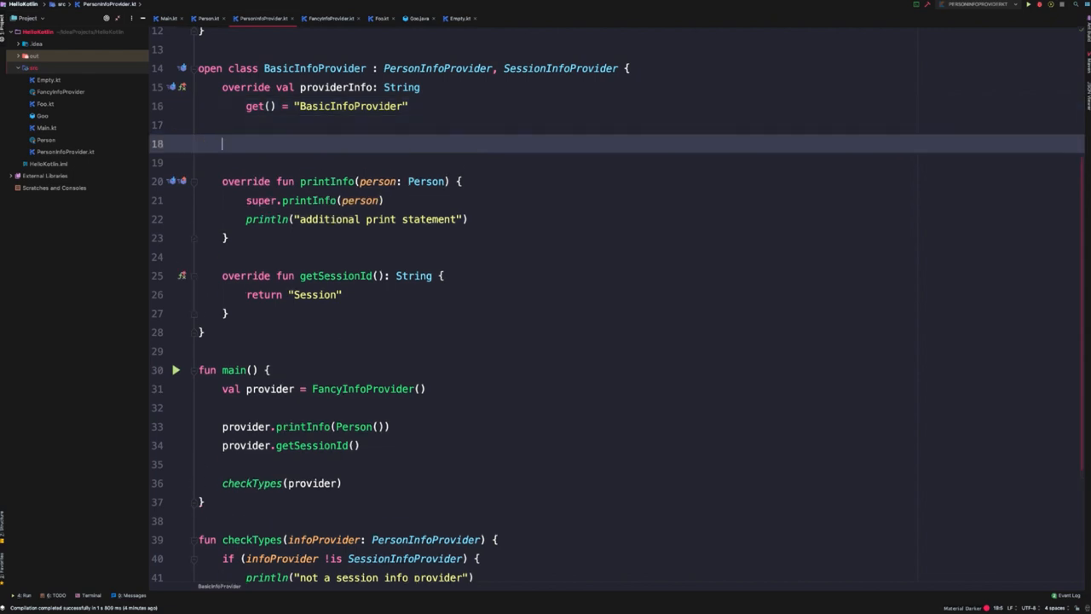
pyautogui.write('val ')
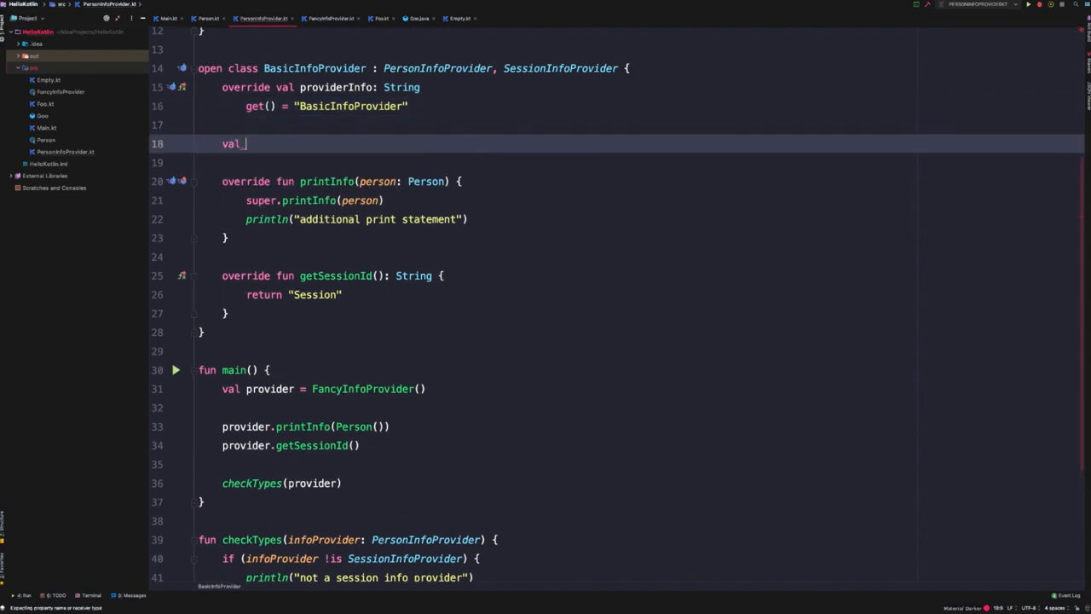
pyautogui.write('sessionI')
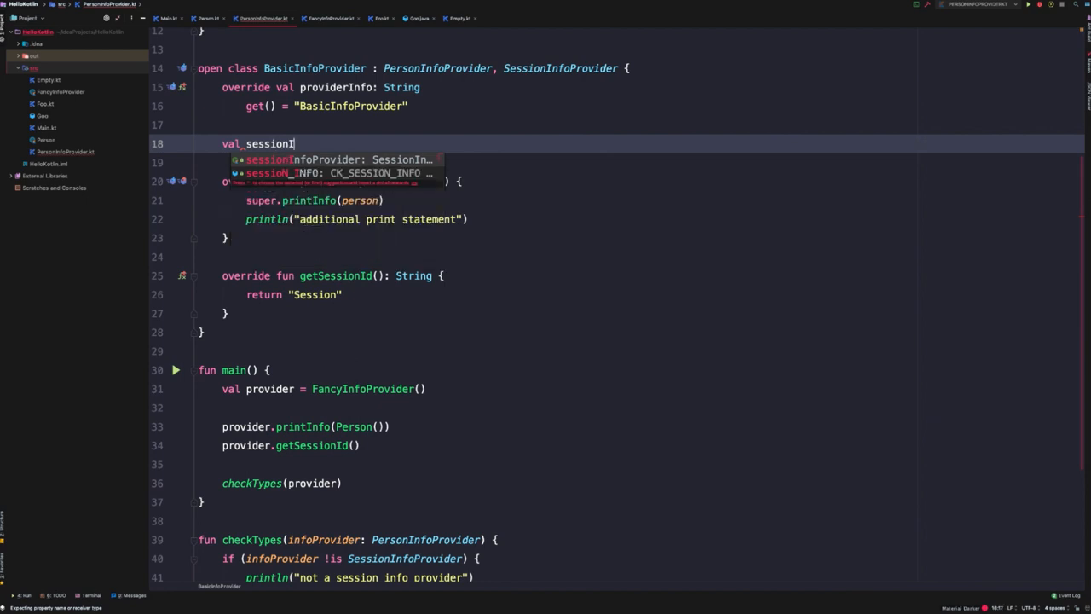
pyautogui.write('dPrefix')
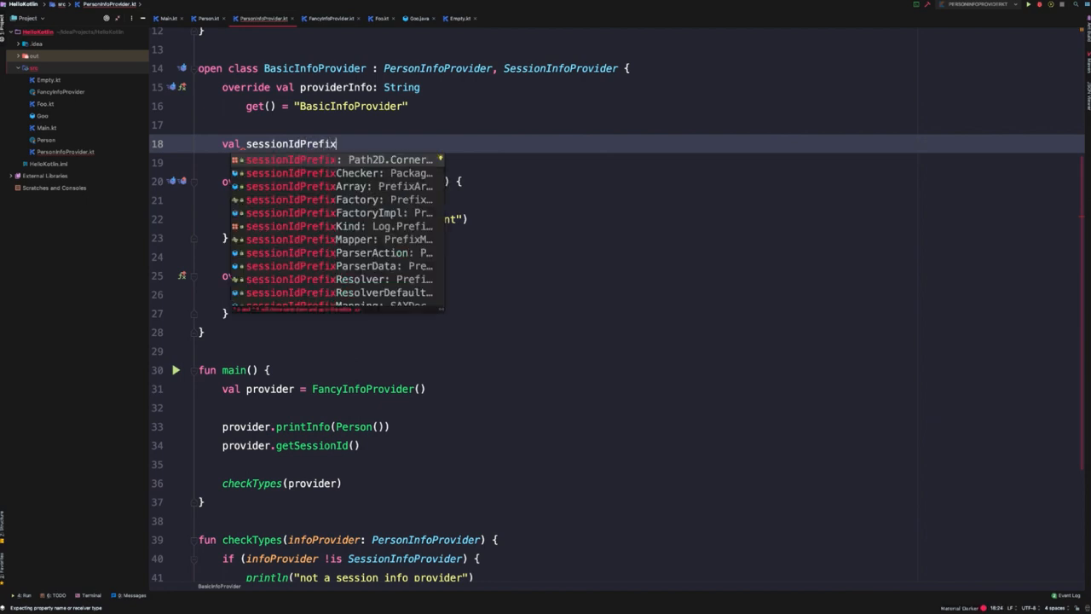
pyautogui.write(' = "Se')
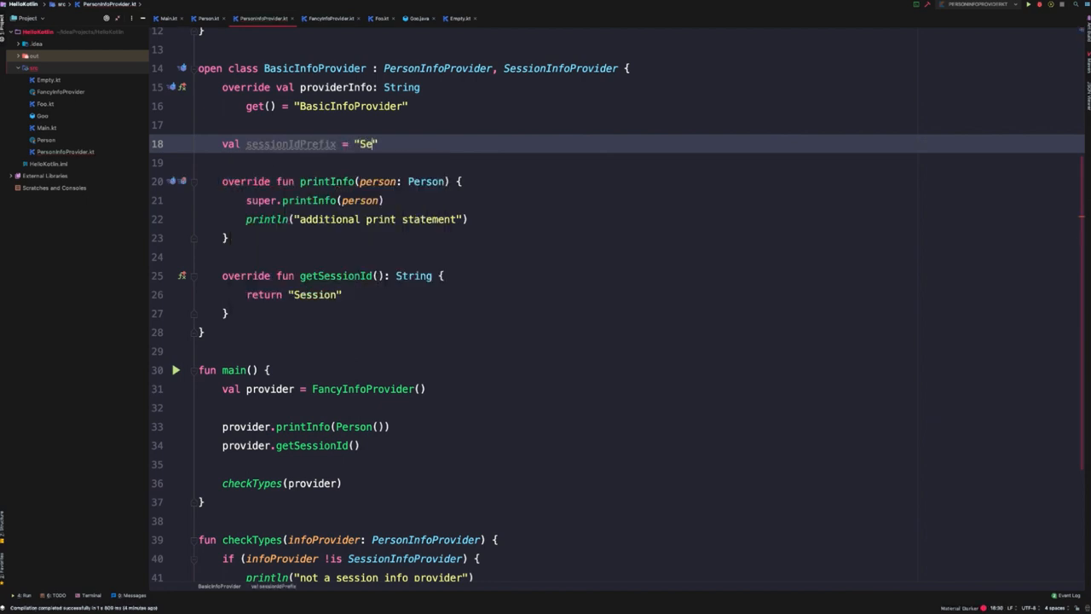
pyautogui.write('ssion')
pyautogui.doubleClick(291, 143)
pyautogui.hotkey('ctrl', 'c')
pyautogui.doubleClick(315, 294)
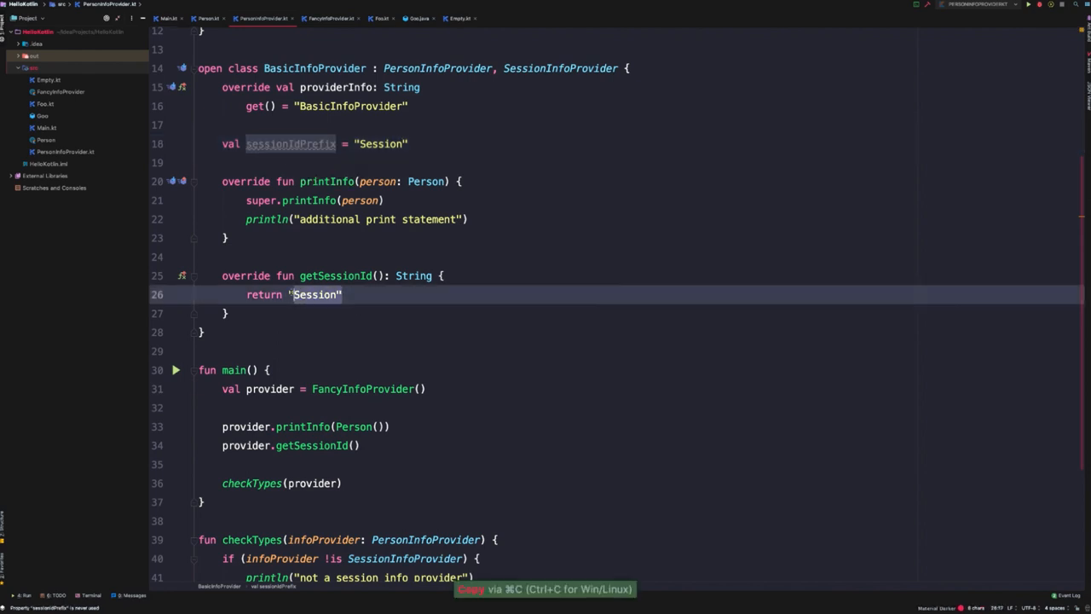
pyautogui.hotkey('ctrl', 'v')
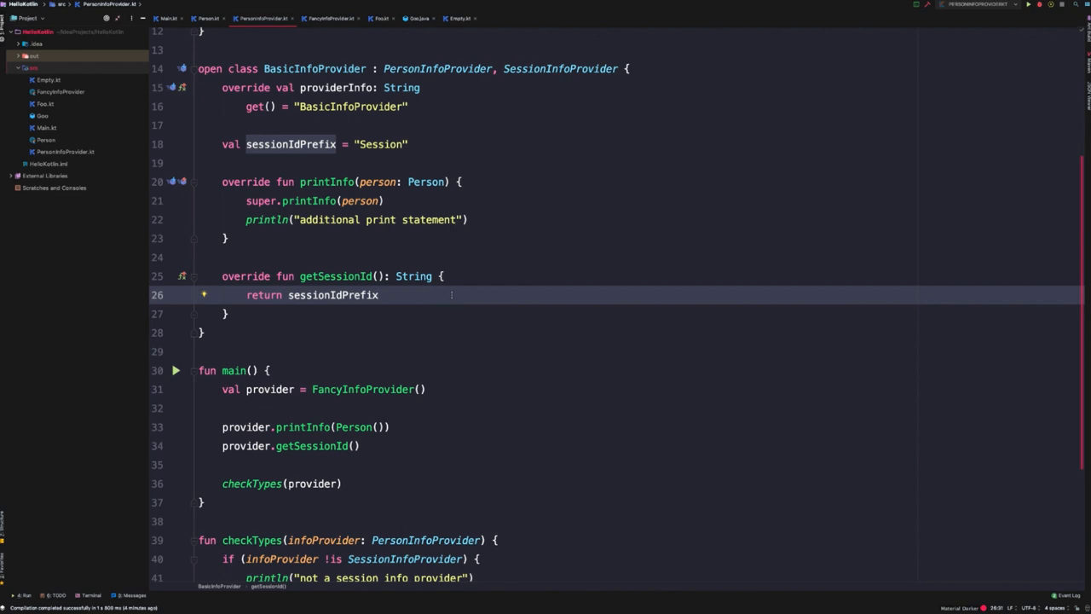
# Begin a new member in FancyInfoProvider with the word session, dismissing completion.
pyautogui.click(326, 19)
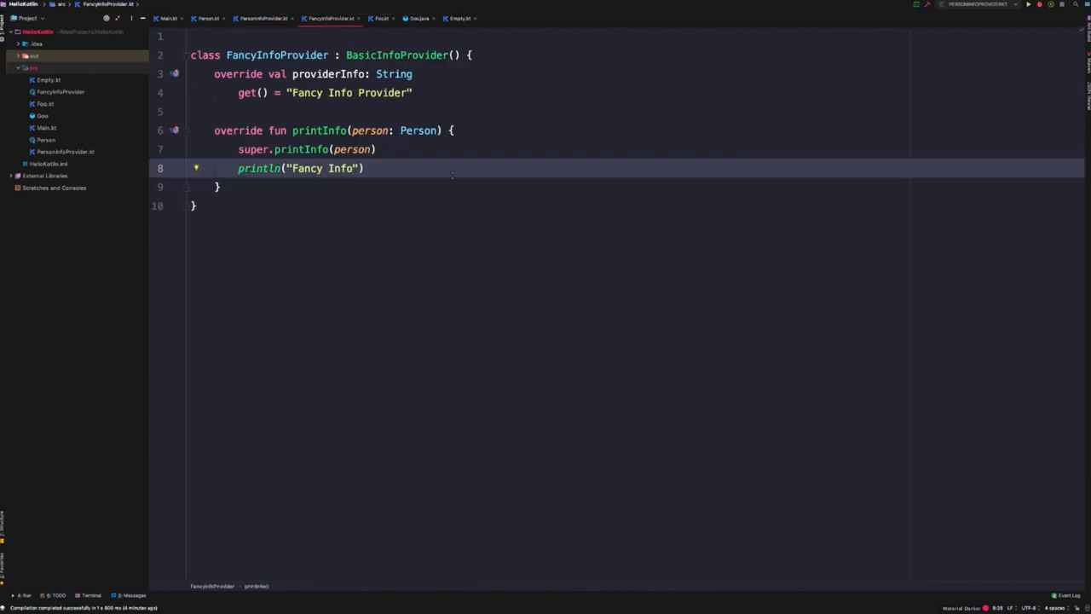
pyautogui.click(490, 58)
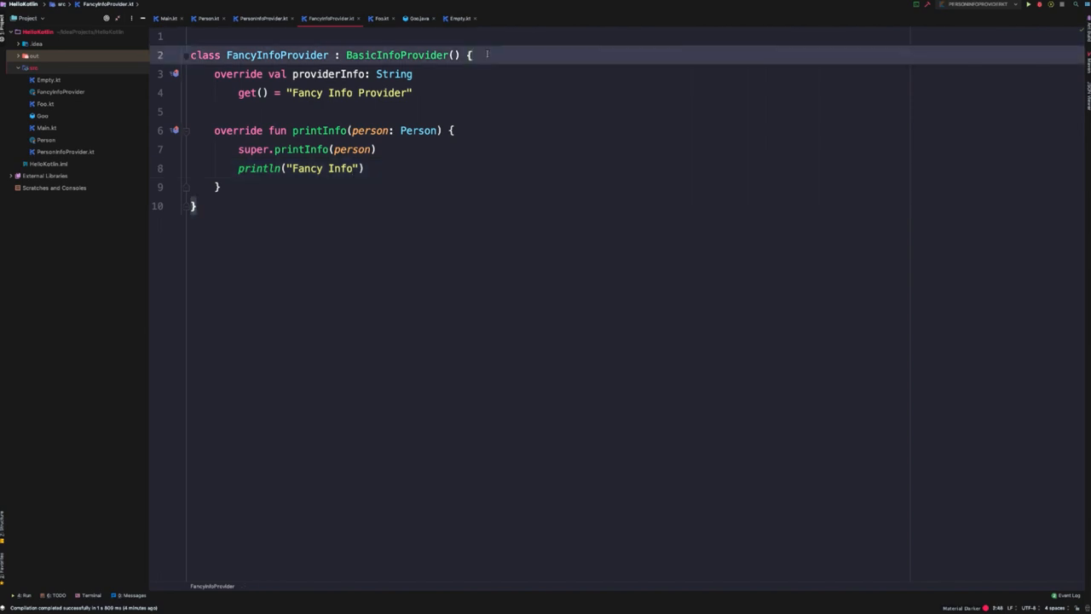
pyautogui.press('Return')
pyautogui.press('Return')
pyautogui.press('Return')
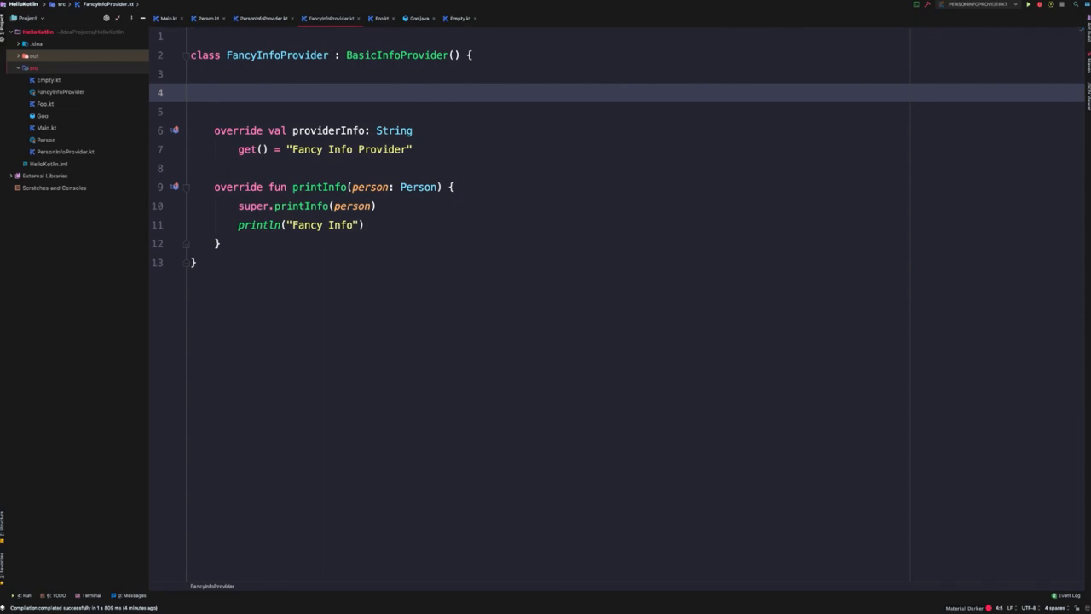
pyautogui.write('session')
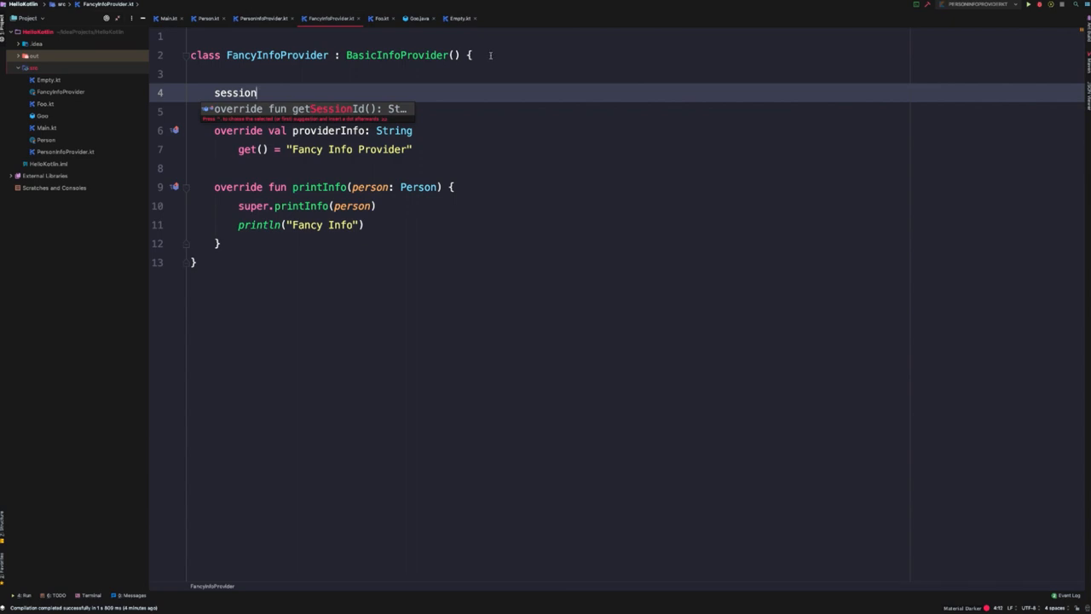
pyautogui.press('Escape')
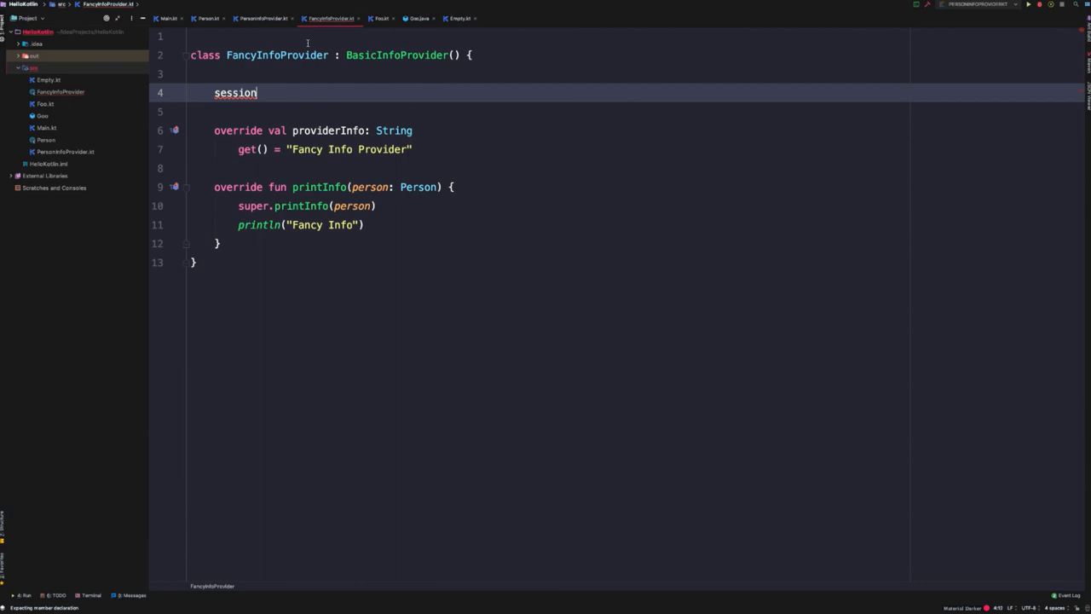
# Mark the sessionIdPrefix property in BasicInfoProvider as open.
pyautogui.click(264, 19)
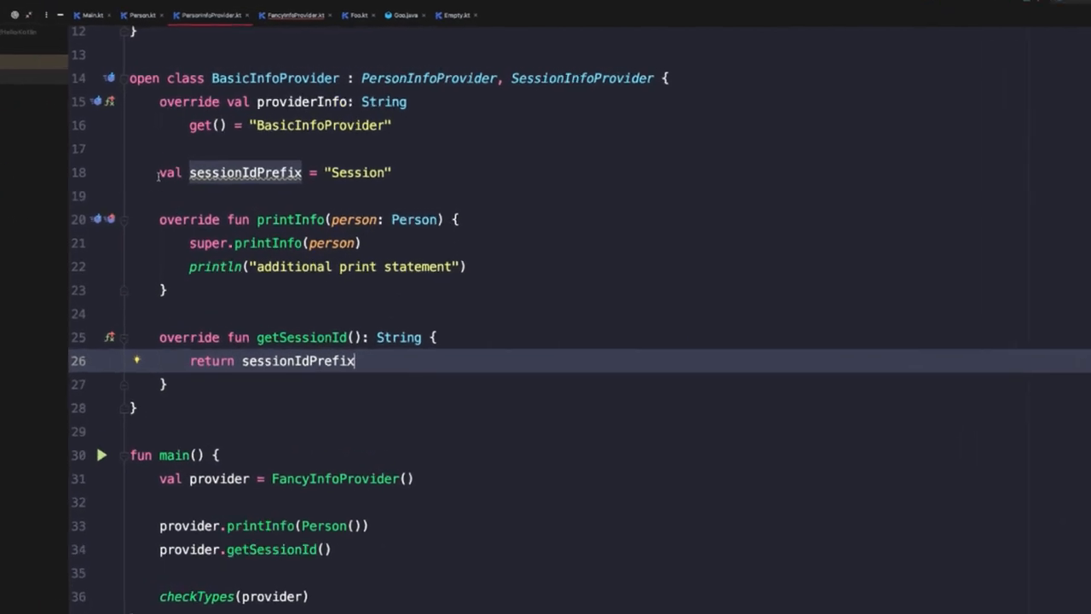
pyautogui.click(158, 175)
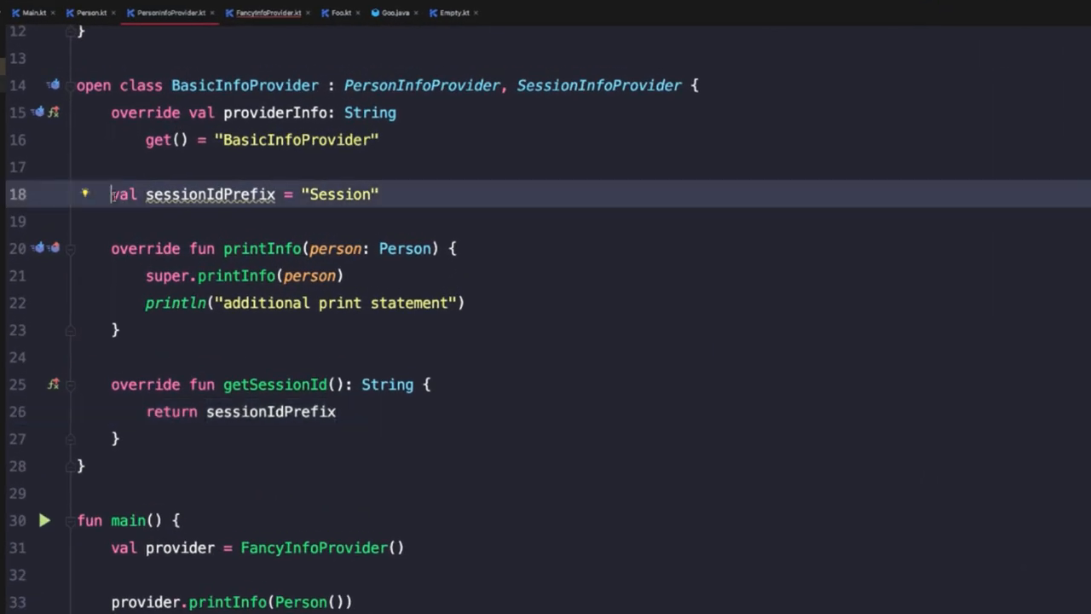
pyautogui.write('open')
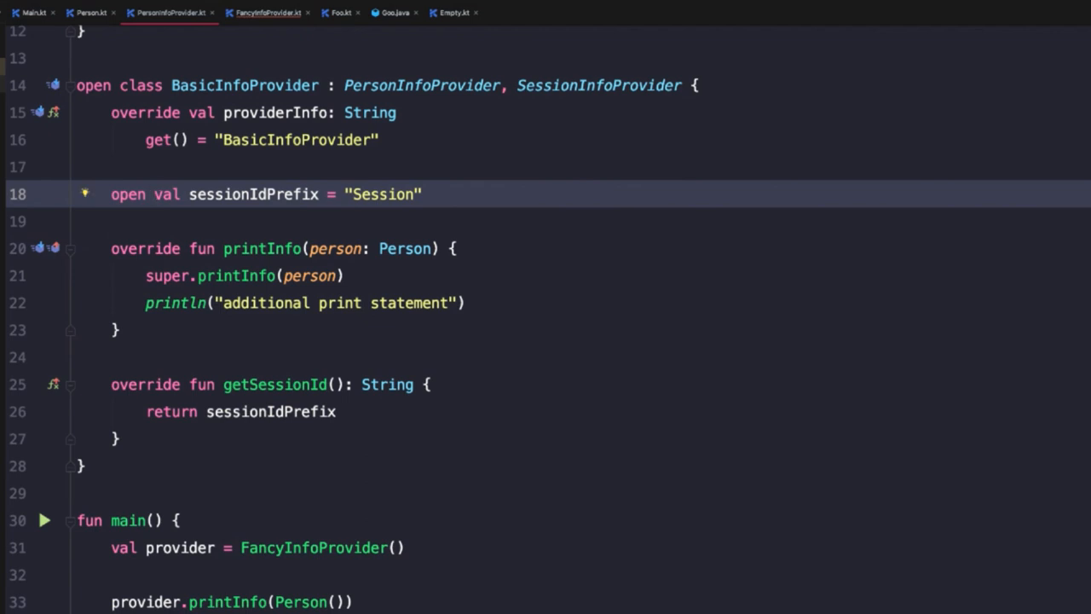
# Override sessionIdPrefix in FancyInfoProvider with a getter returning "Fancy Session".
pyautogui.hotkey('ctrl', 'Tab')
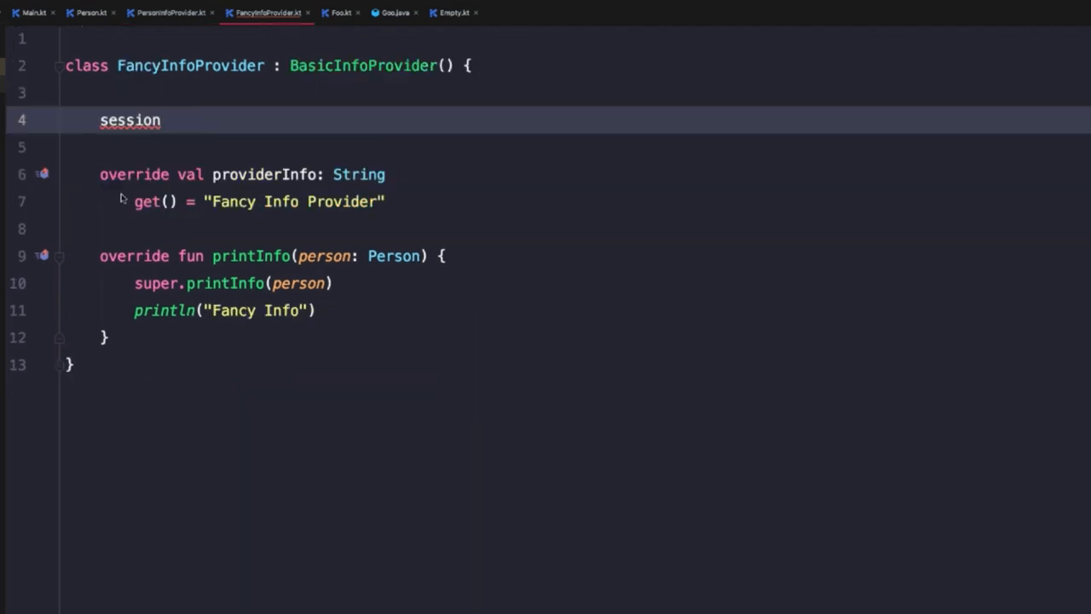
pyautogui.write('i')
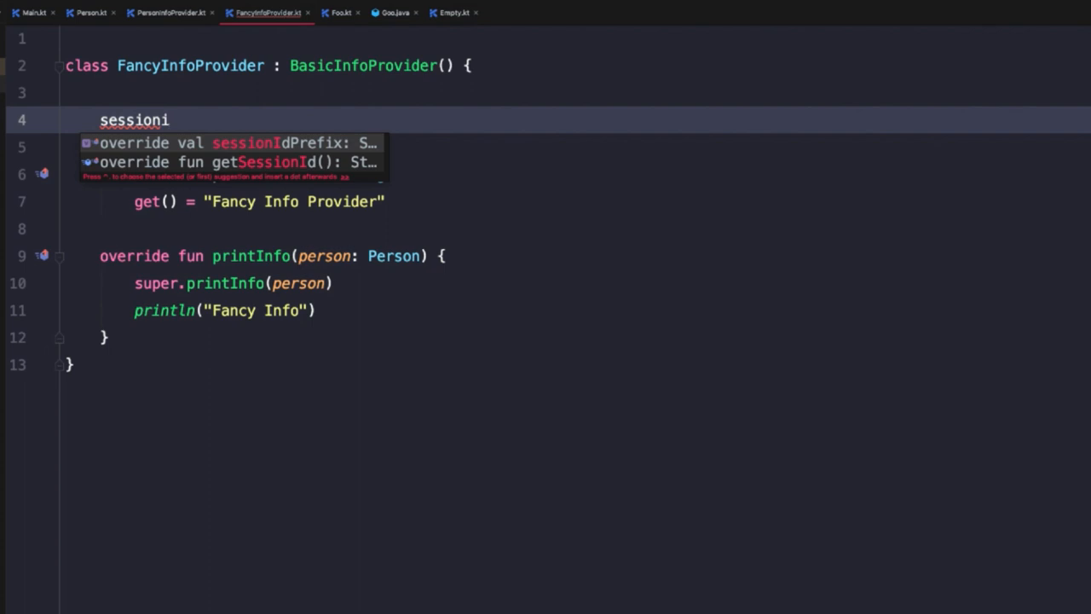
pyautogui.press('Return')
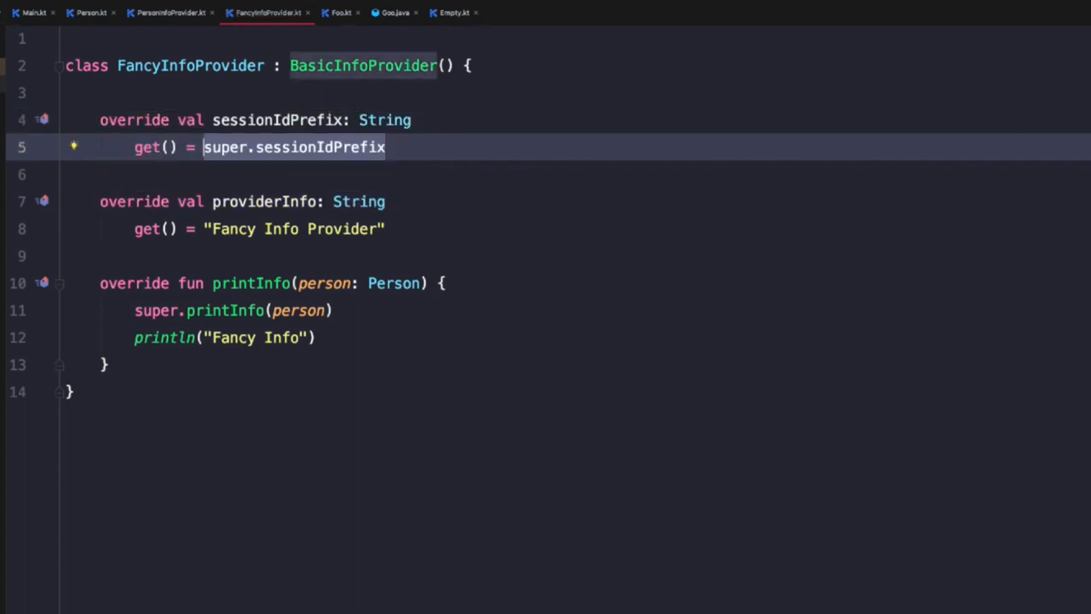
pyautogui.press('BackSpace')
pyautogui.write('"')
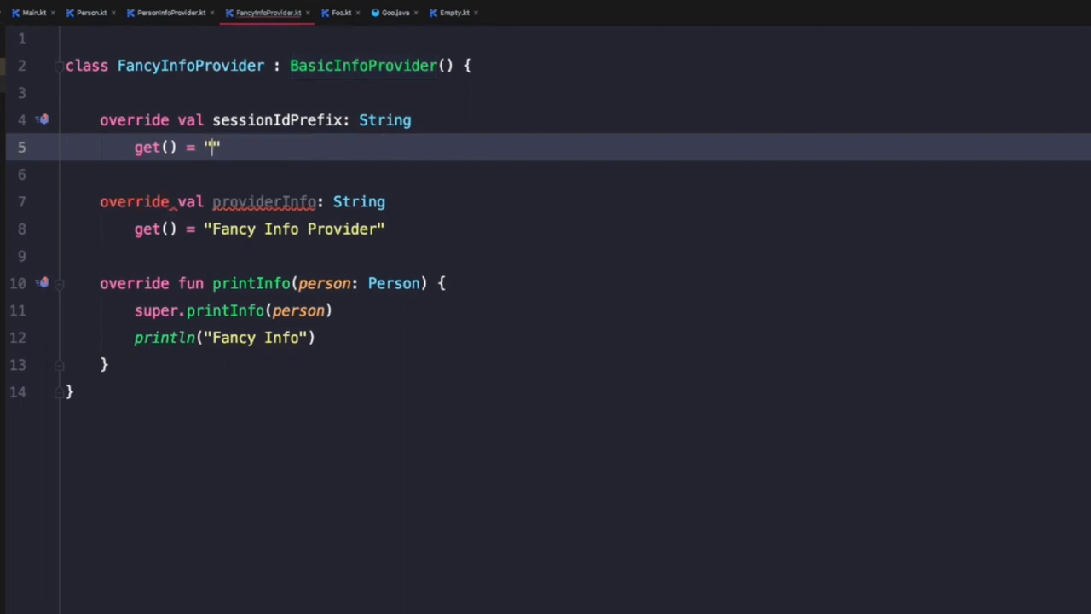
pyautogui.write('Fancy Session')
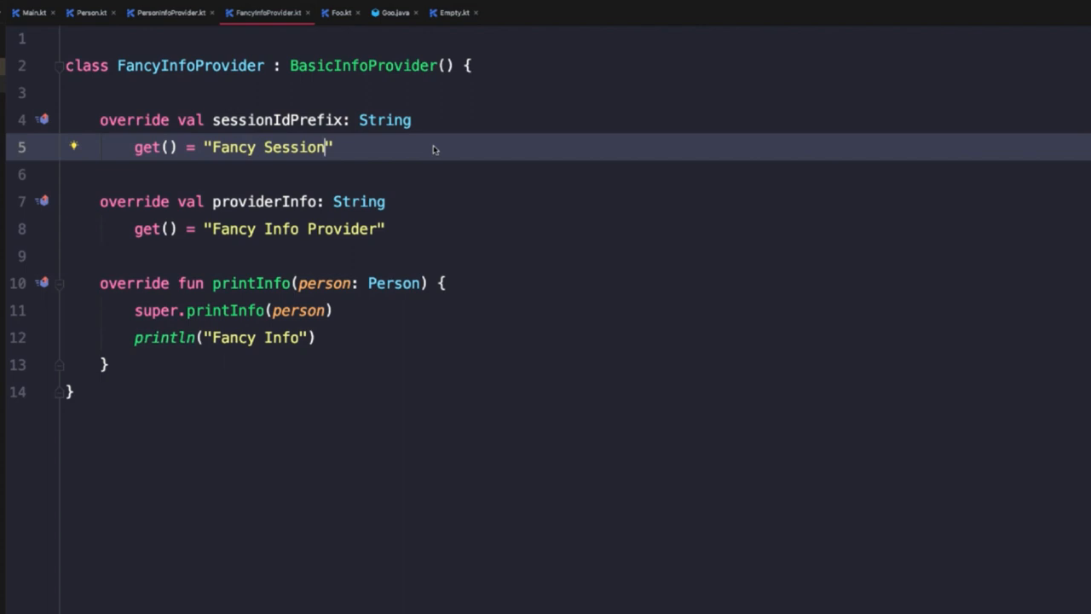
pyautogui.press('End')
# Add a line in main of PersonInfoProvider.kt reading provider.sessionIdPrefix directly.
pyautogui.click(170, 12)
pyautogui.click(429, 505)
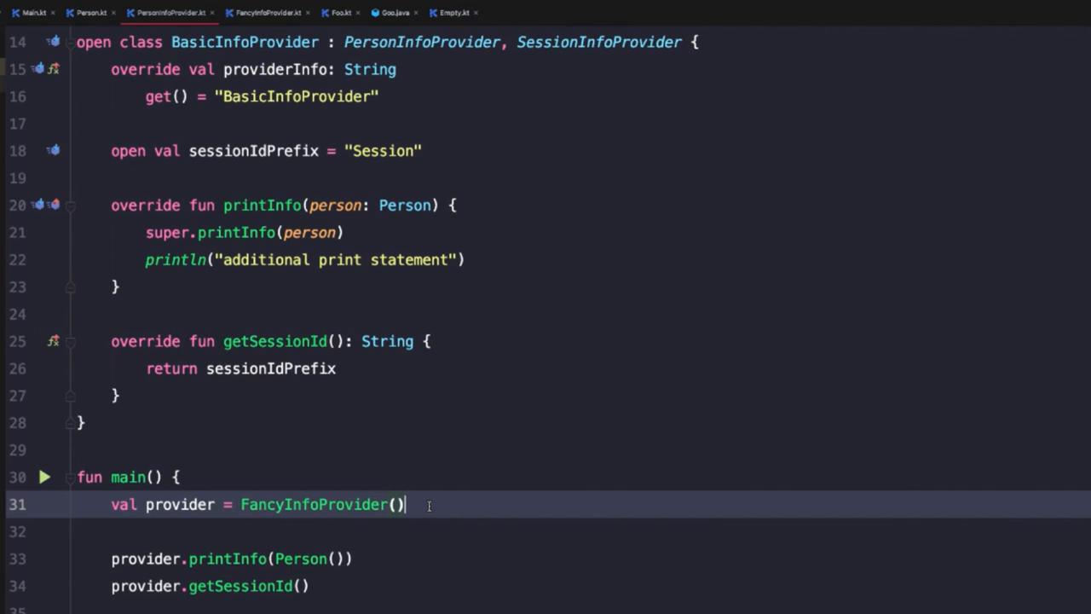
pyautogui.press('Return')
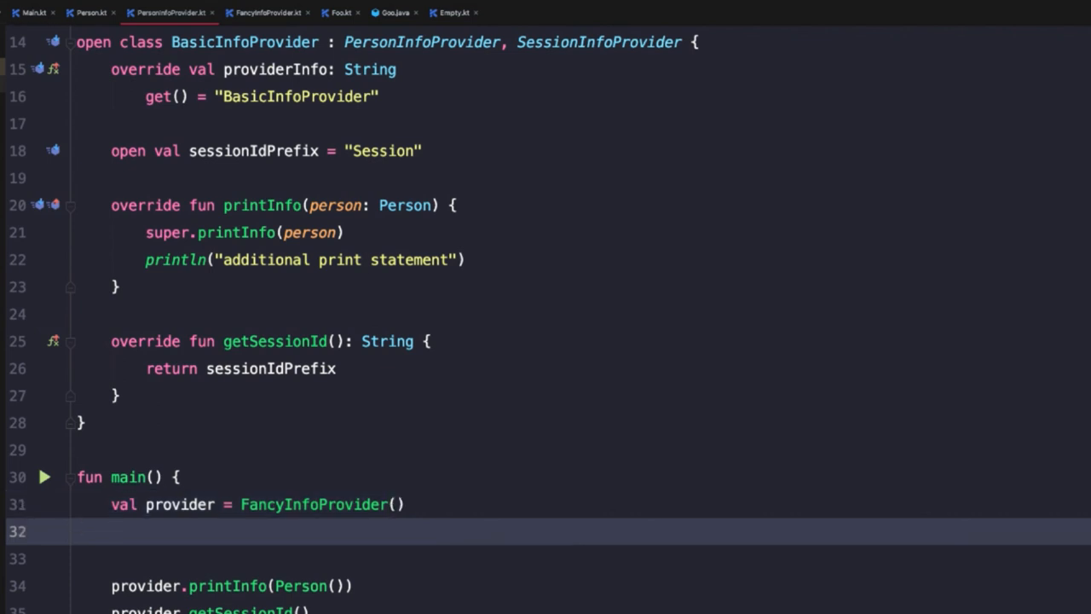
pyautogui.write('provide')
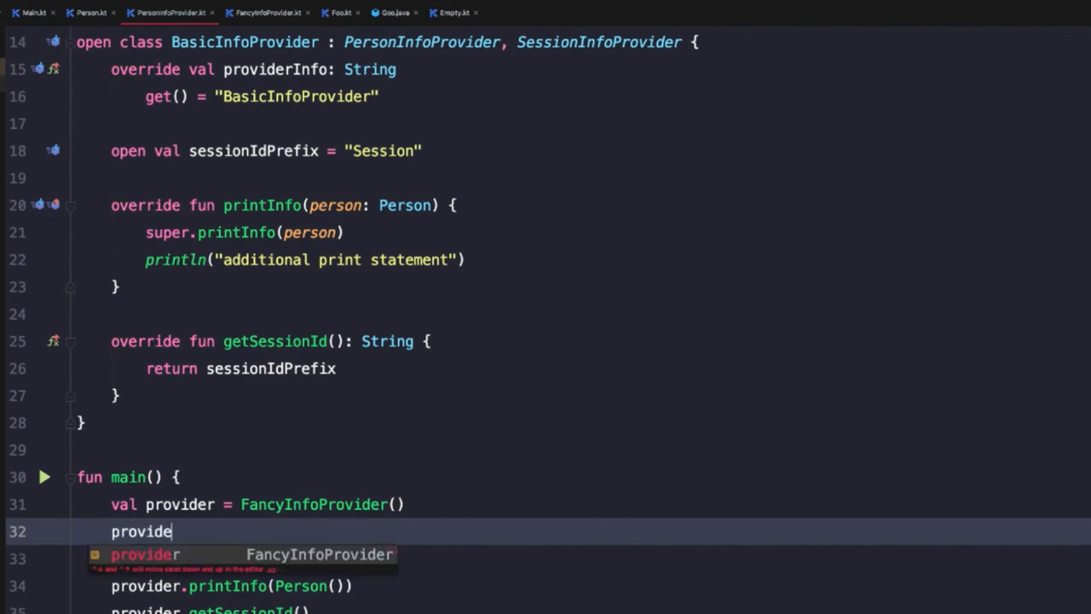
pyautogui.write('r.se')
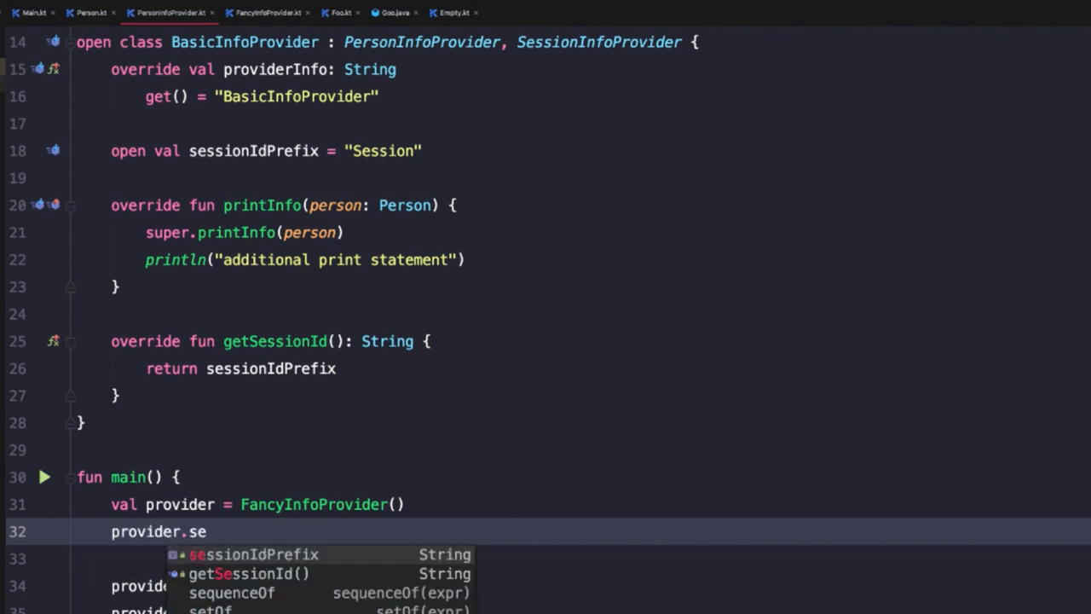
pyautogui.press('Return')
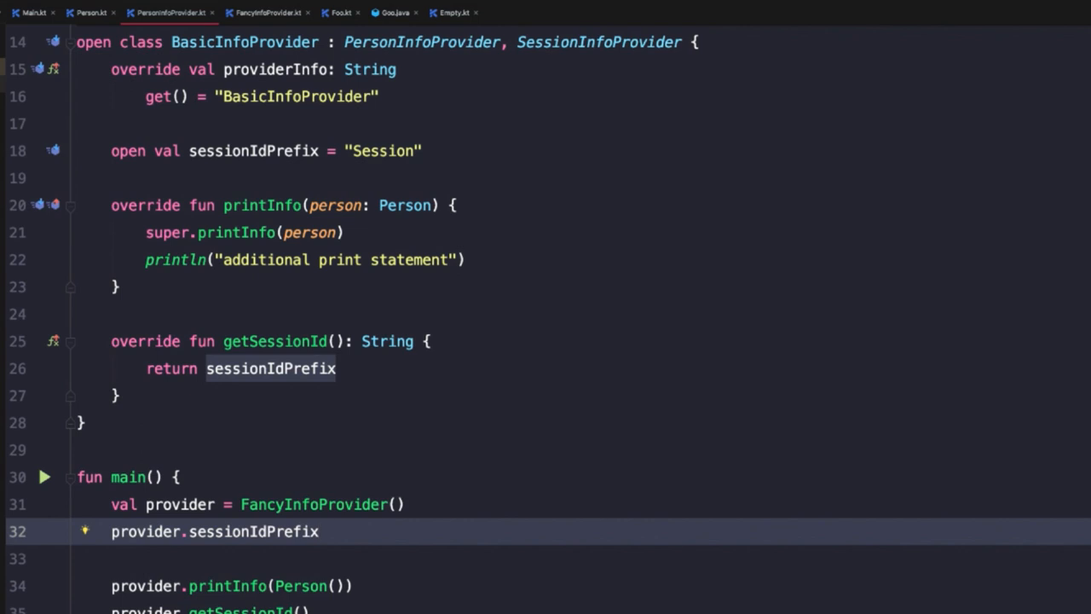
pyautogui.scroll(3, 631, 358)
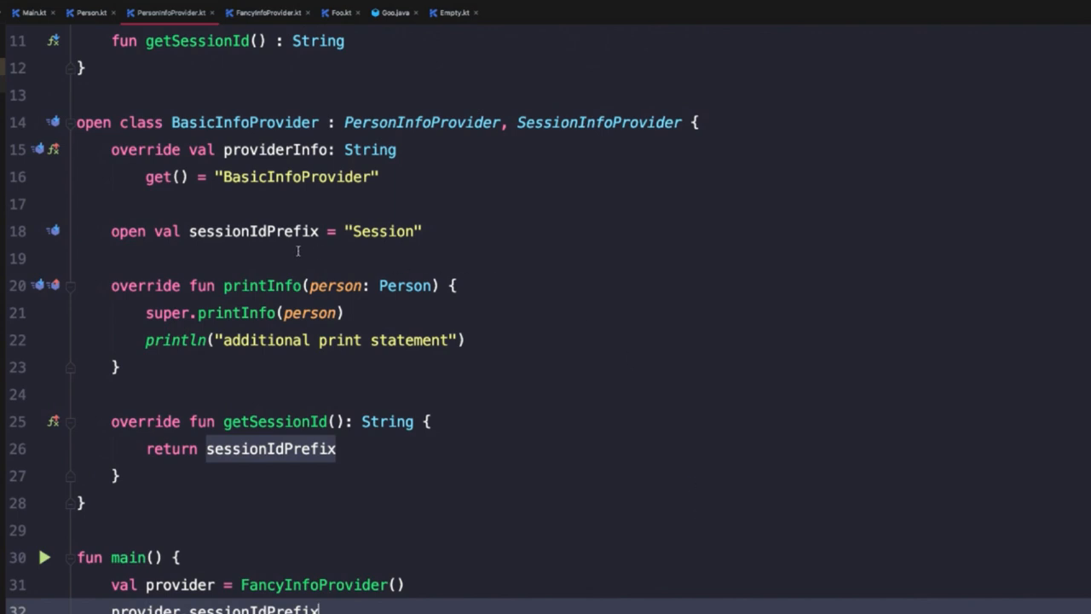
# Move to the sessionIdPrefix declaration in BasicInfoProvider to edit it.
pyautogui.click(280, 233)
pyautogui.click(548, 236)
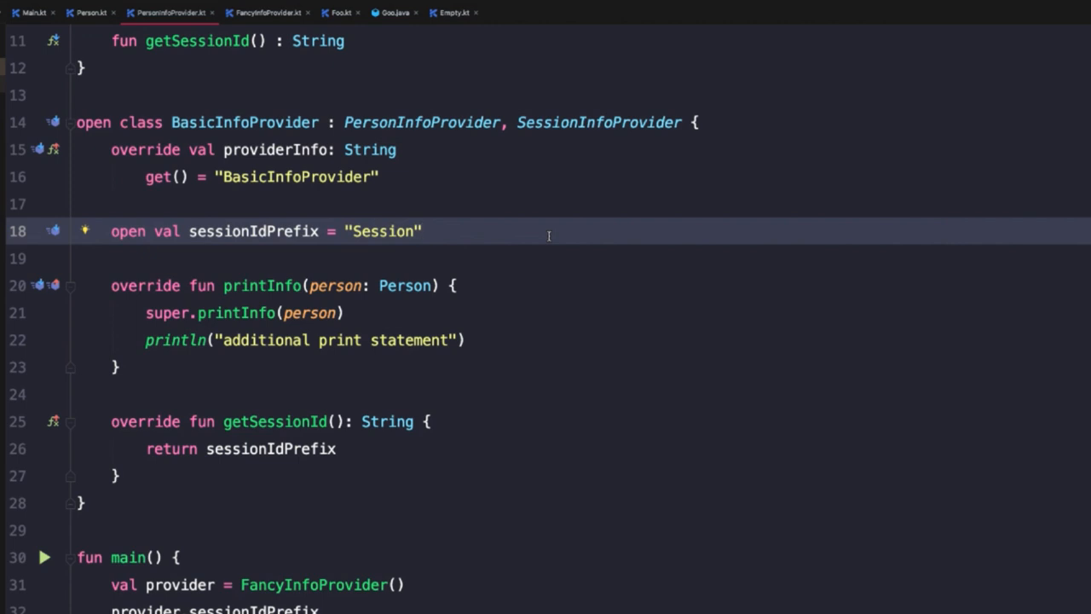
# Mark BasicInfoProvider's sessionIdPrefix as protected.
pyautogui.press('Home')
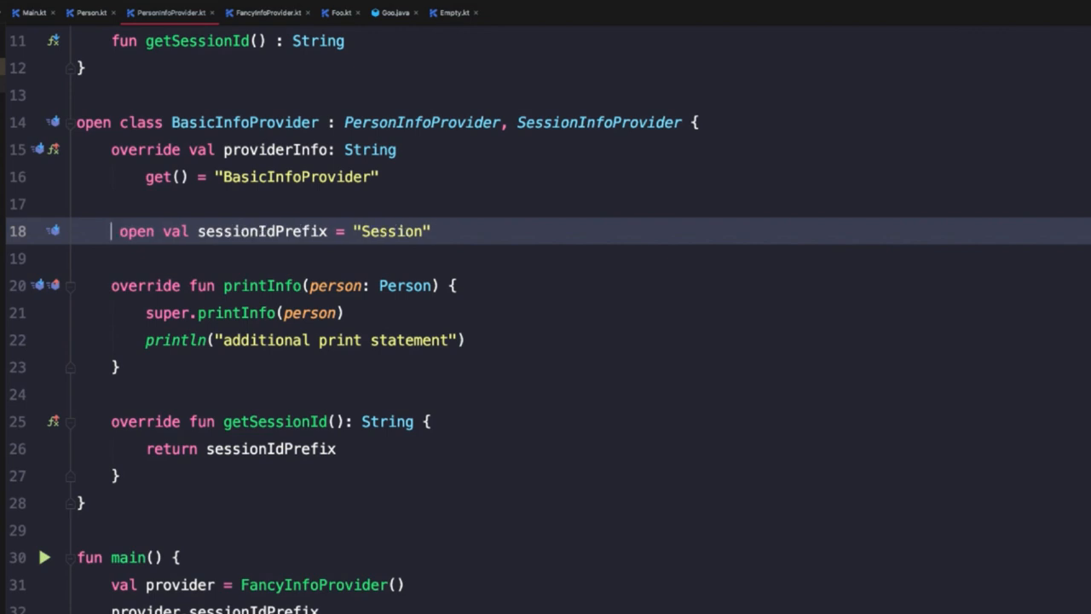
pyautogui.press('Tab')
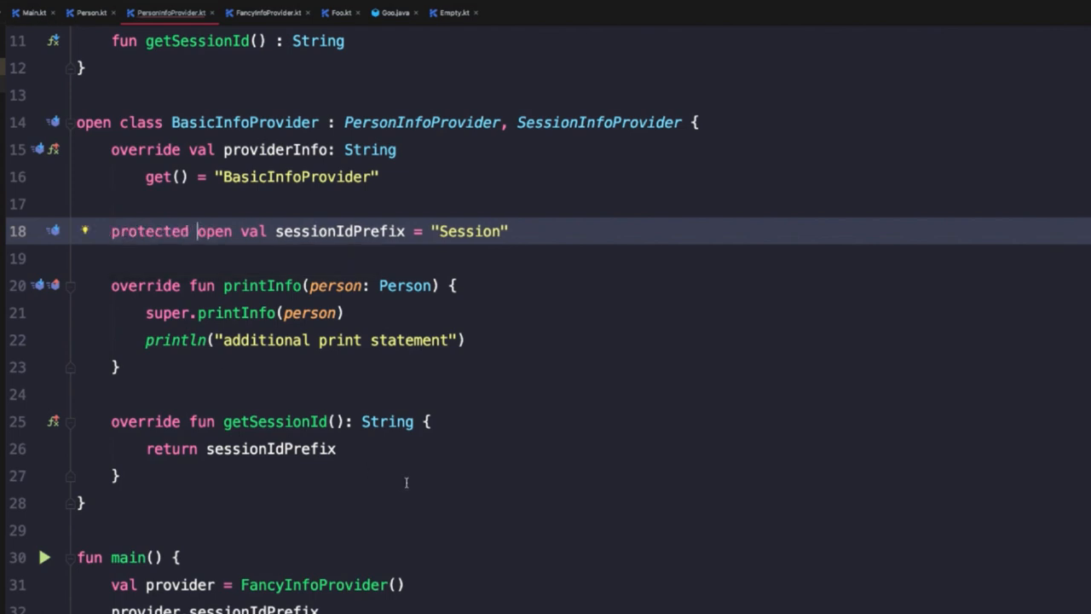
pyautogui.scroll(-4, 406, 483)
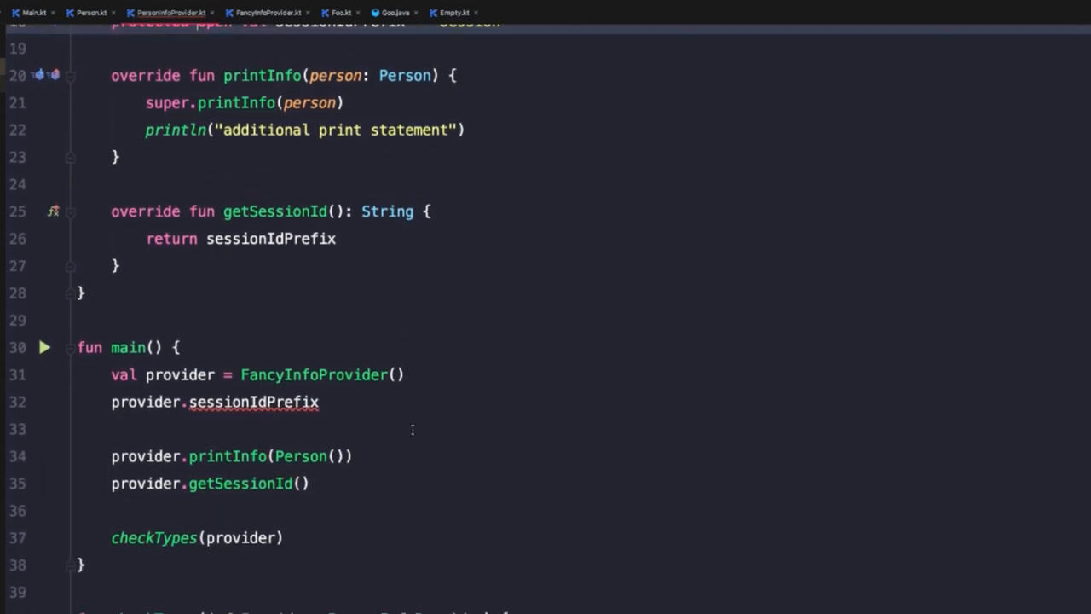
# Delete the now-invalid provider.sessionIdPrefix line from main and return to FancyInfoProvider.kt.
pyautogui.click(360, 401)
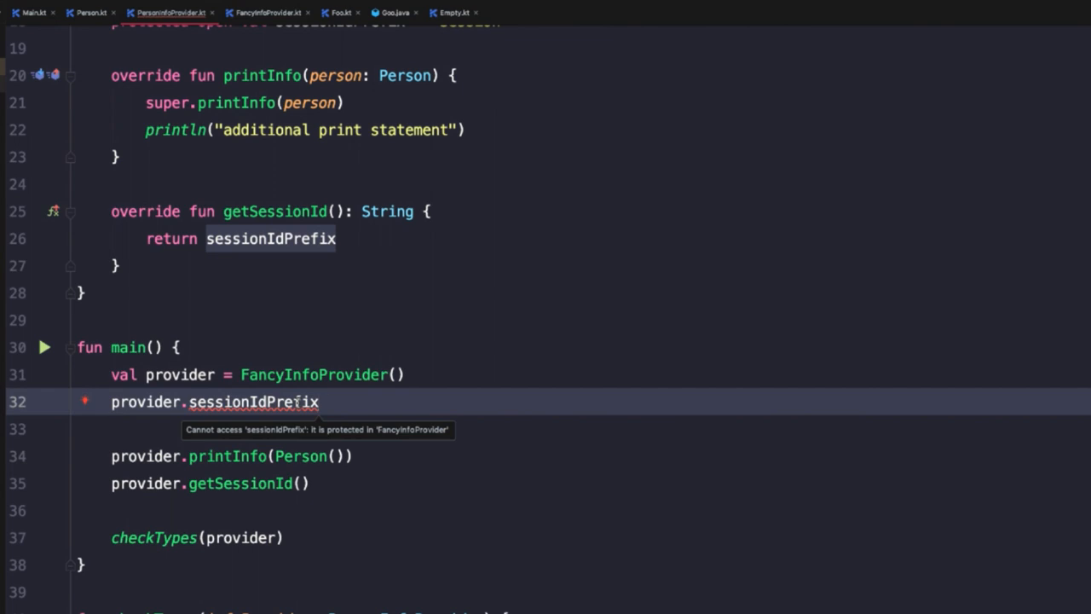
pyautogui.hotkey('shift', 'Home')
pyautogui.press('Delete')
pyautogui.press('BackSpace')
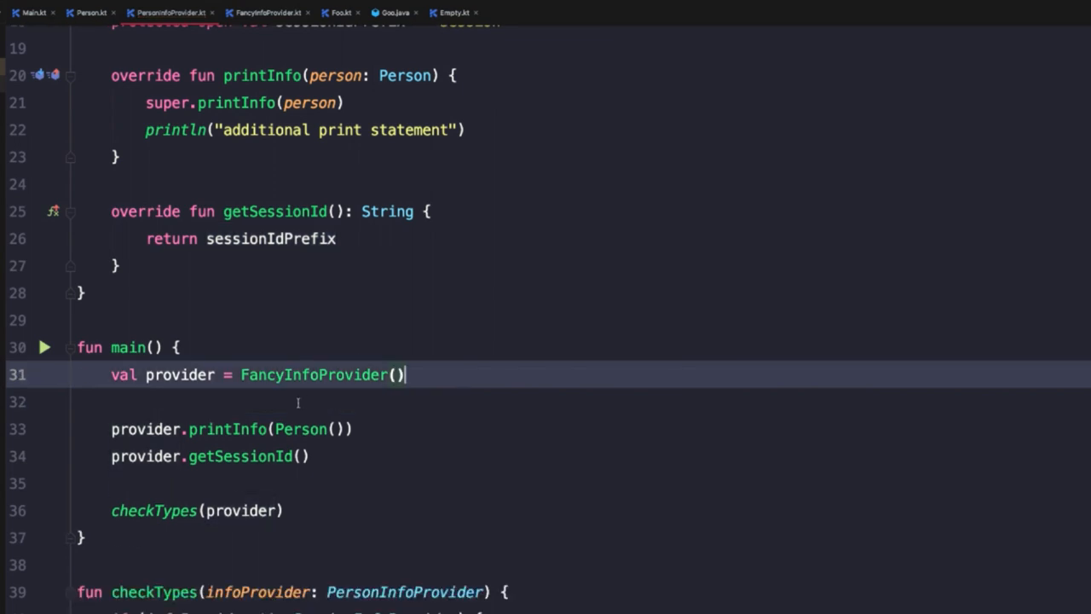
pyautogui.hotkey('alt', 'Right')
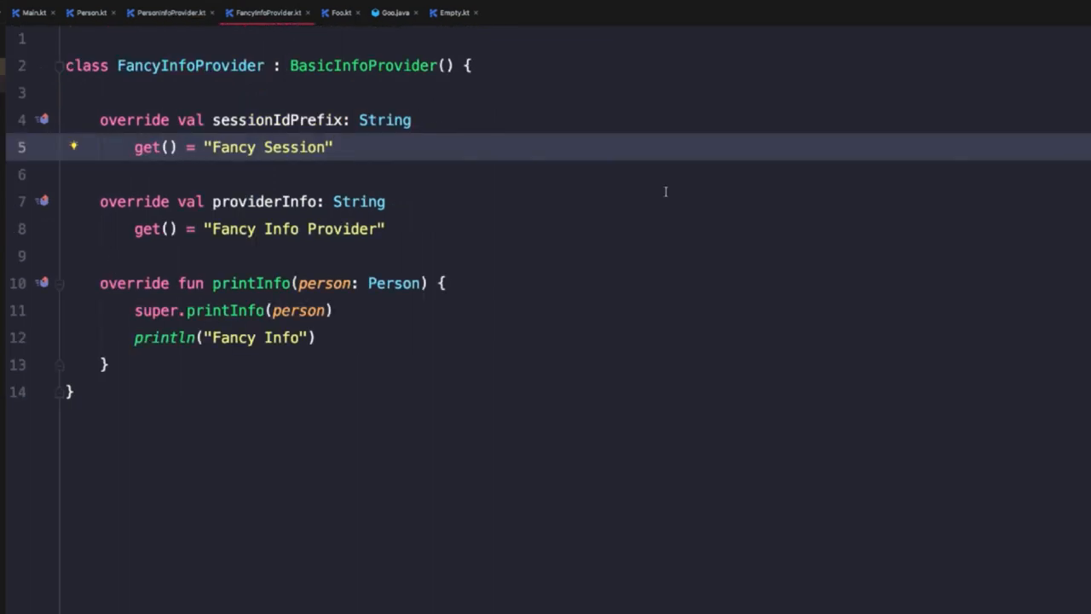